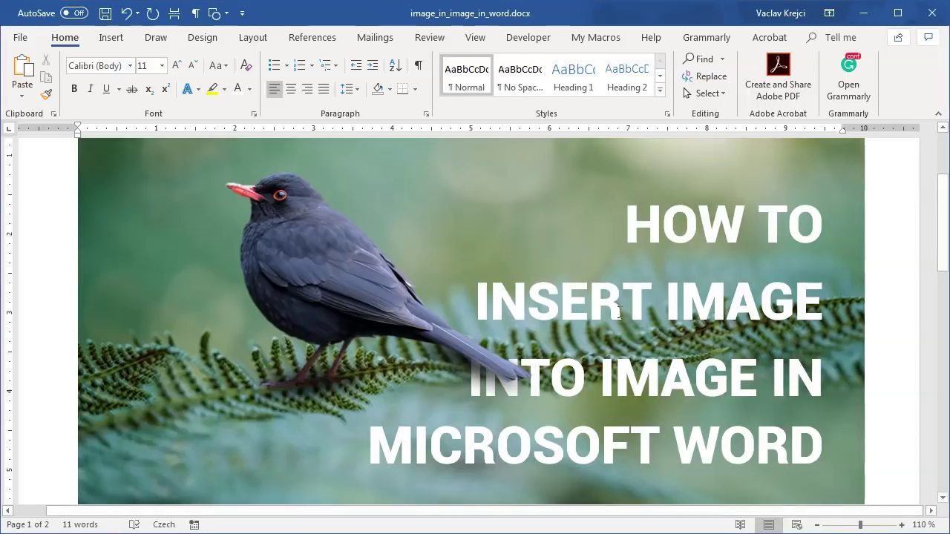
- Examine the finished example's layers by moving the bird picture slightly and selecting the title text box and background image
click(316, 245)
drag(314, 261, 330, 284)
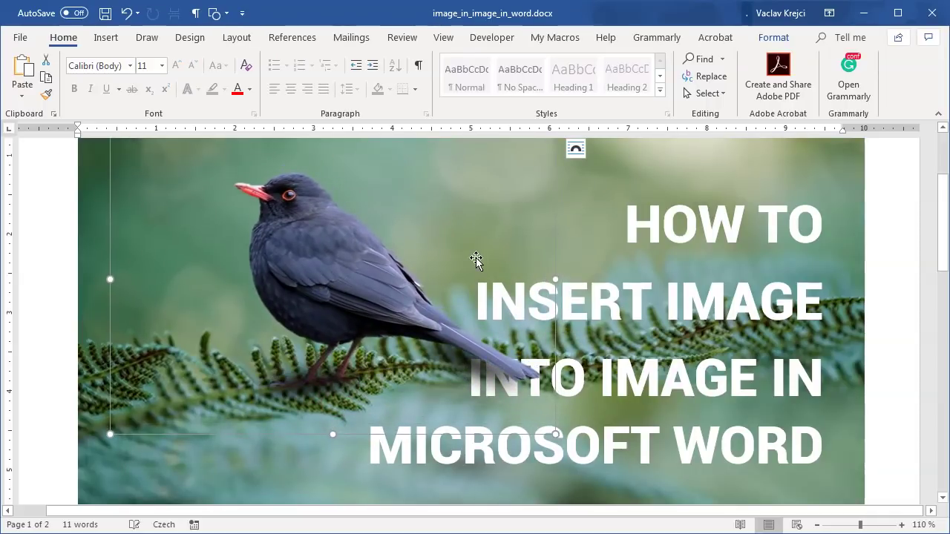
click(679, 280)
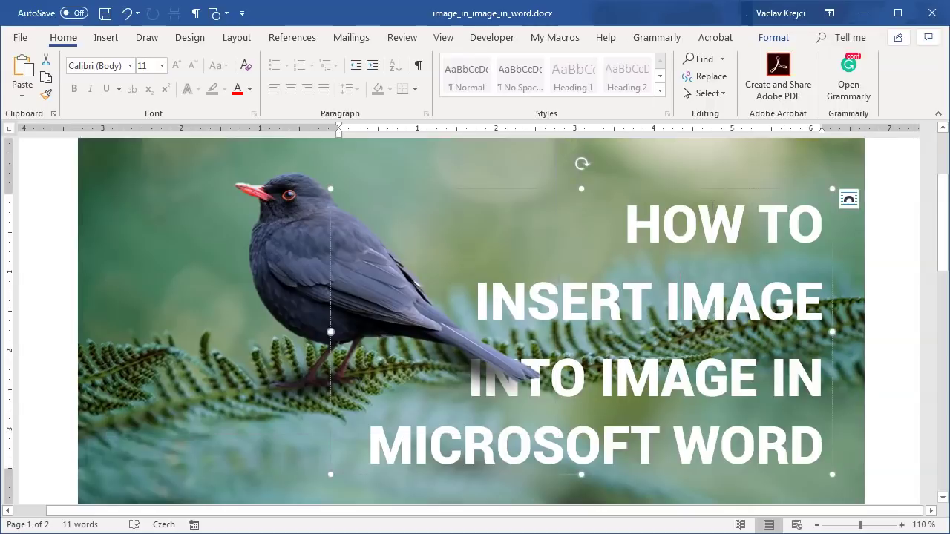
click(838, 283)
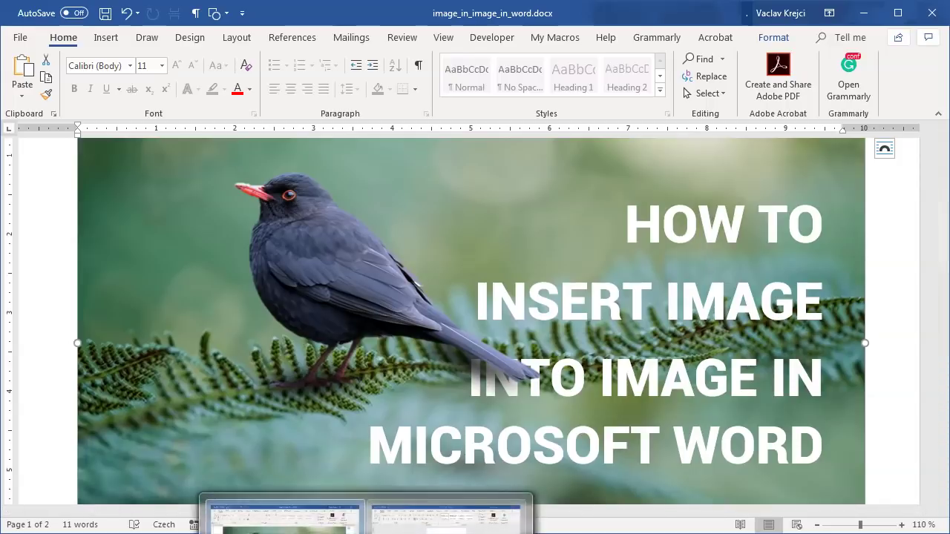
- Switch to the blank Document2 and set its page orientation to landscape
click(430, 512)
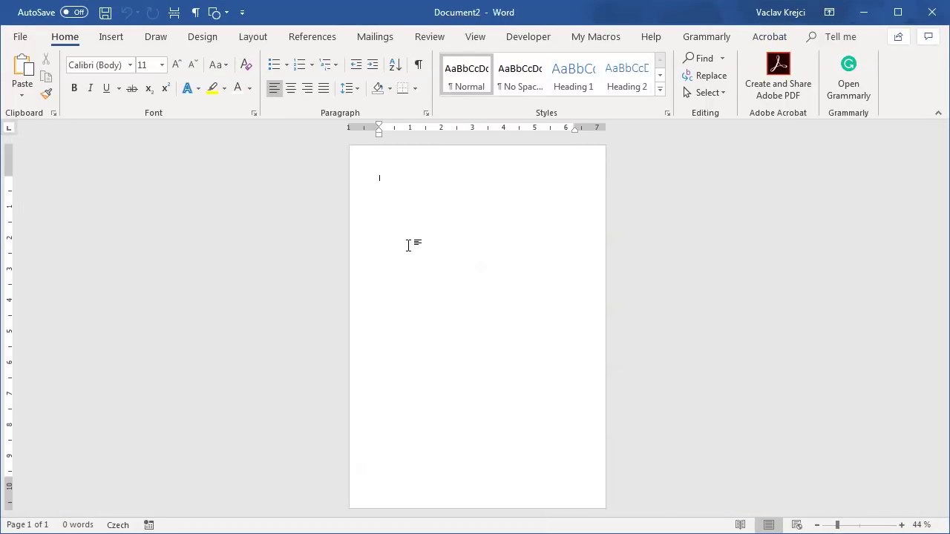
click(253, 37)
click(70, 92)
click(80, 162)
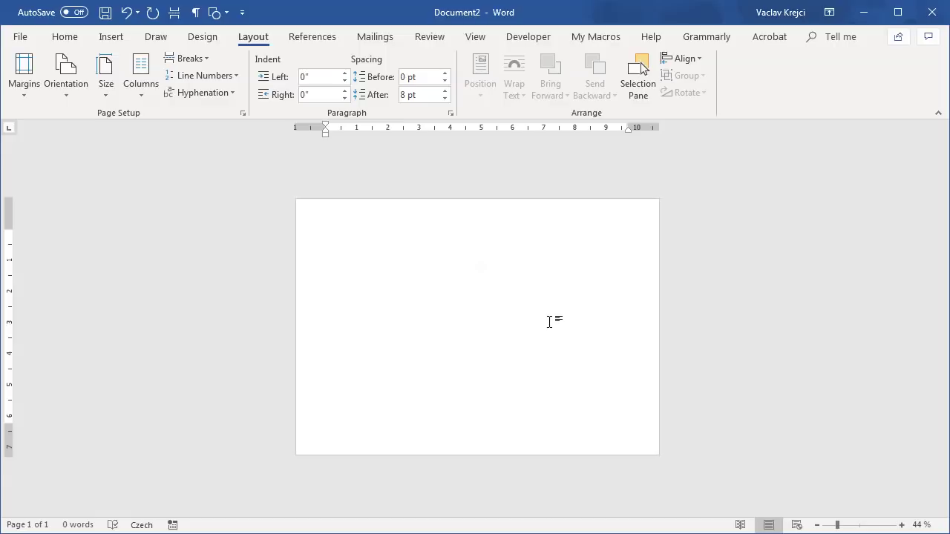
click(902, 525)
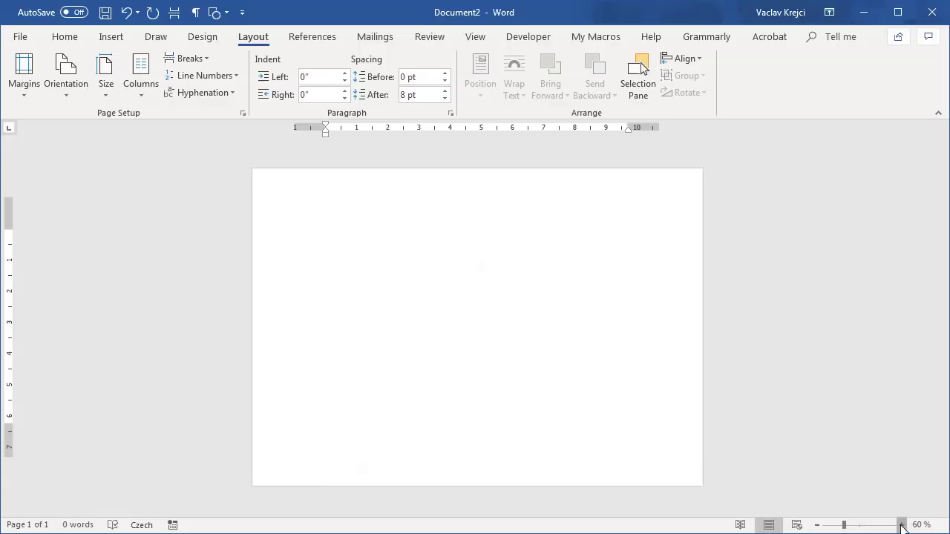
click(901, 525)
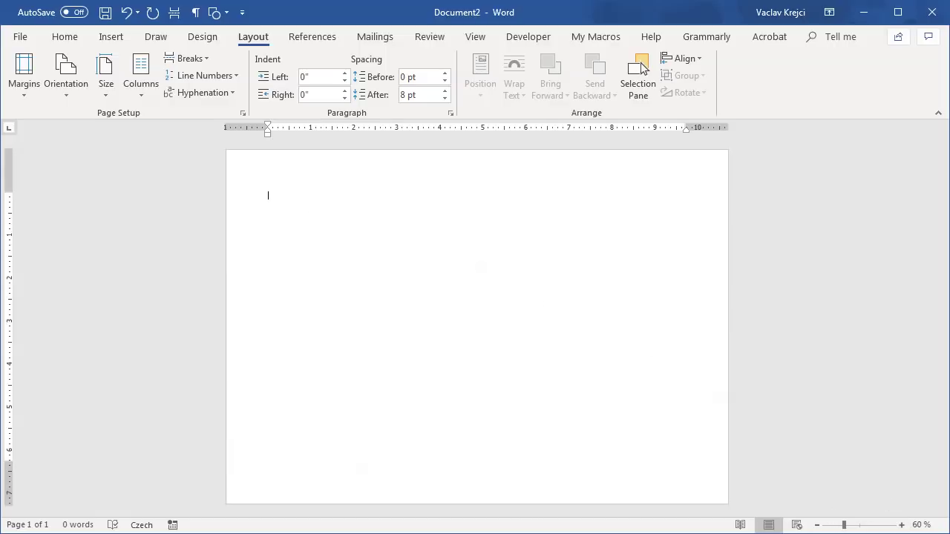
- Copy the blackbird image from its Pixabay page in the browser and place it in the blank Word document
key(alt+Tab)
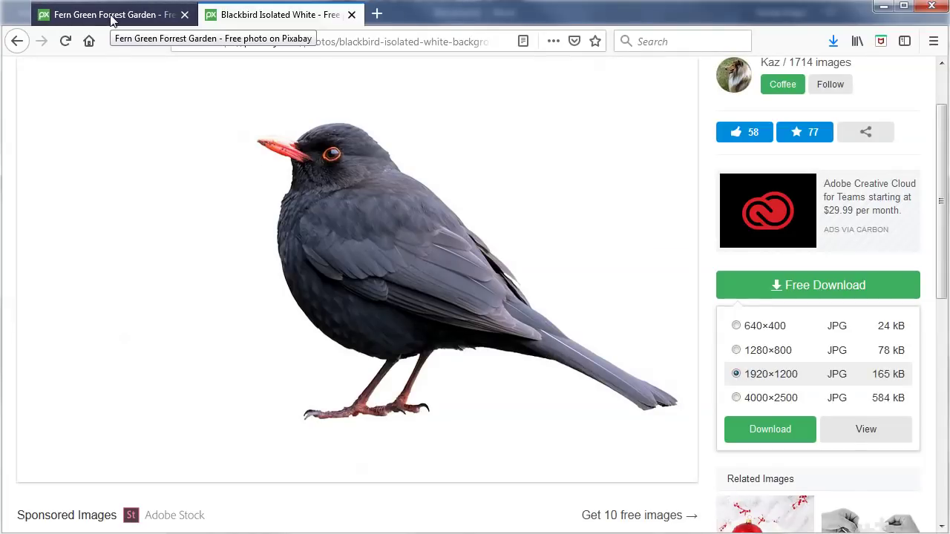
right_click(377, 213)
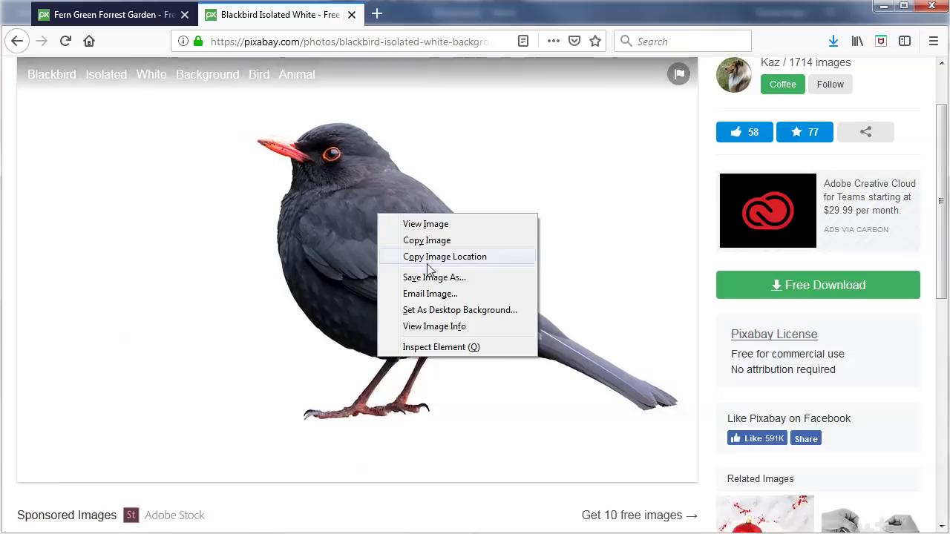
click(429, 242)
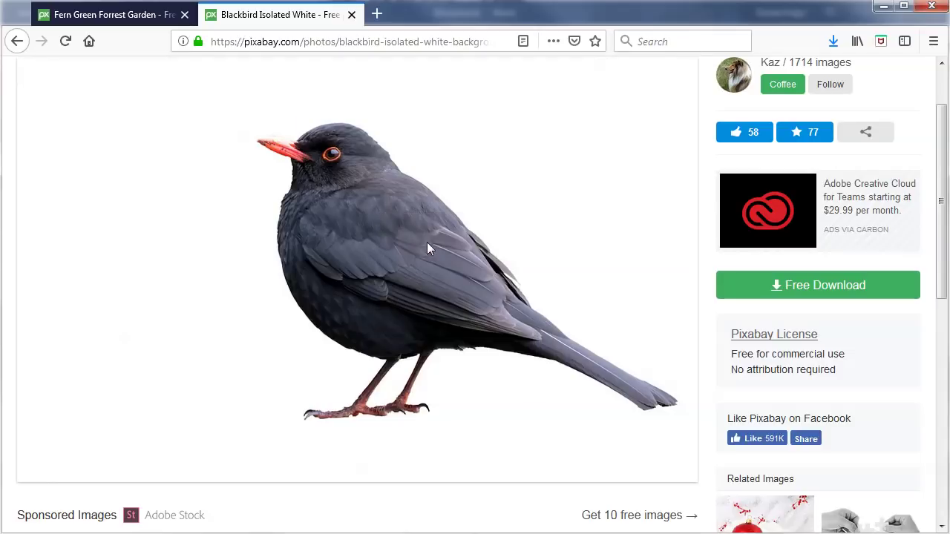
click(797, 287)
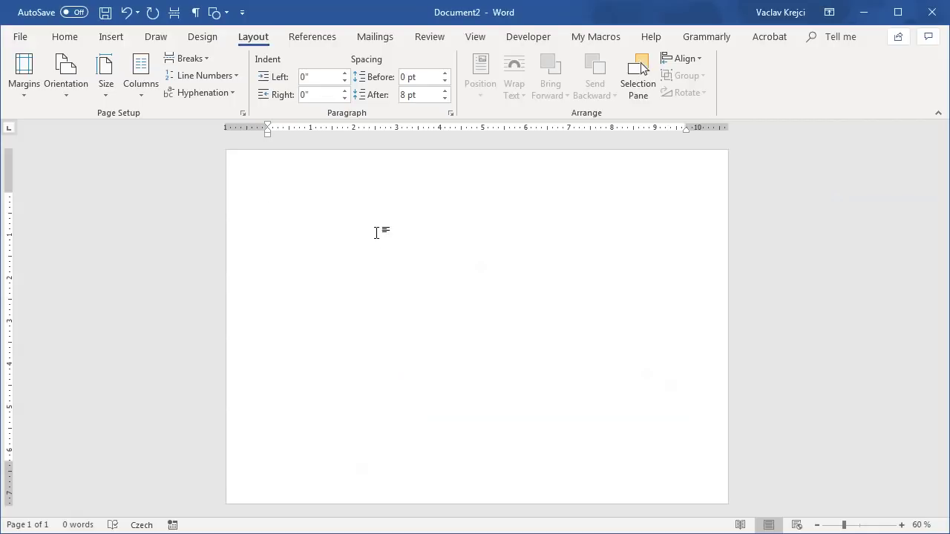
click(65, 35)
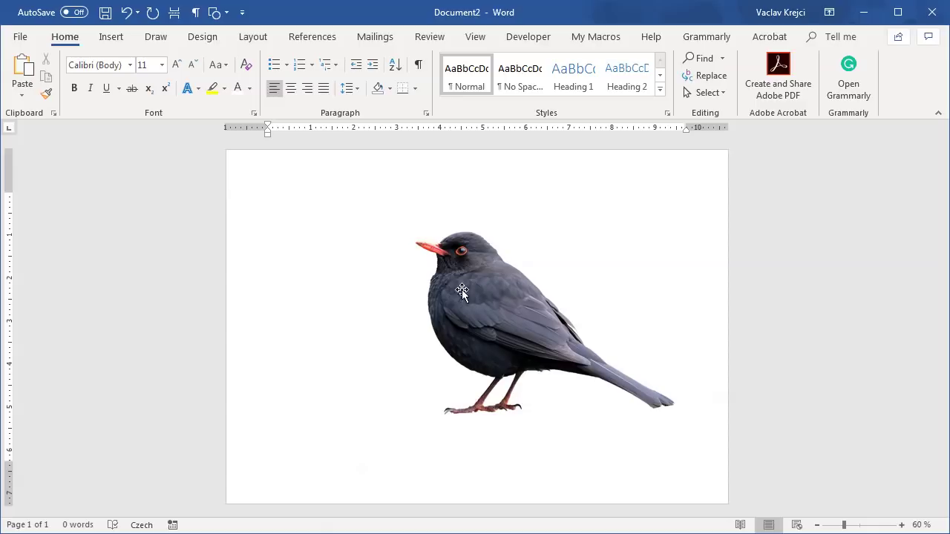
- Set the page color to the light gray theme shade so the picture's white background stands out
click(208, 41)
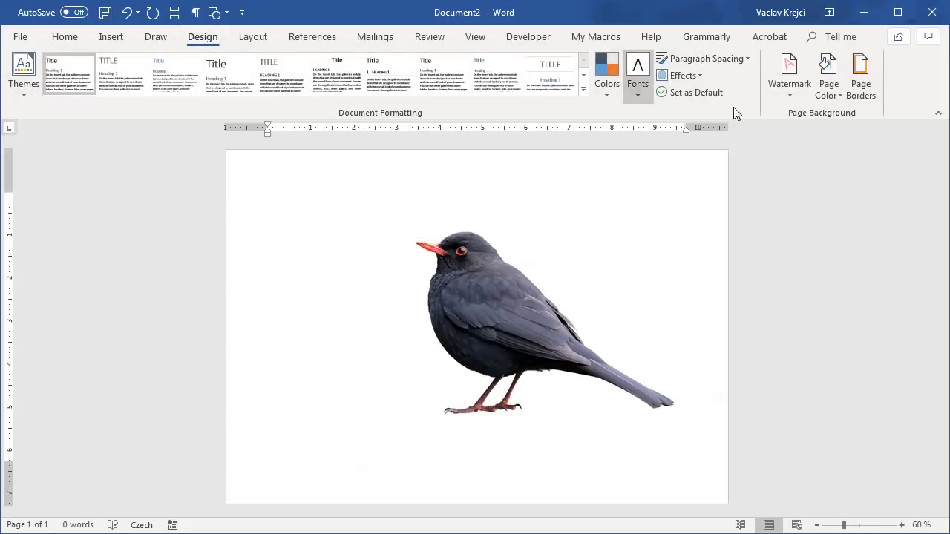
click(828, 94)
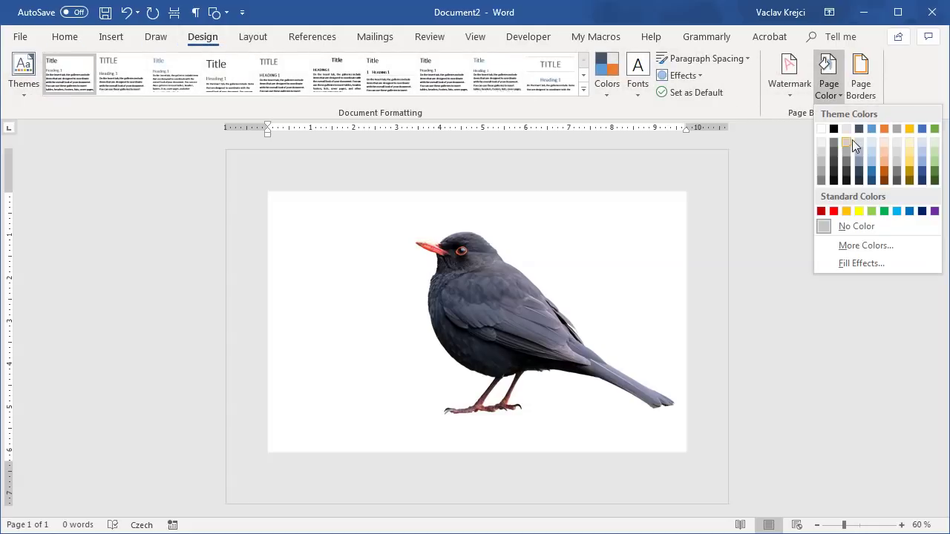
key(Escape)
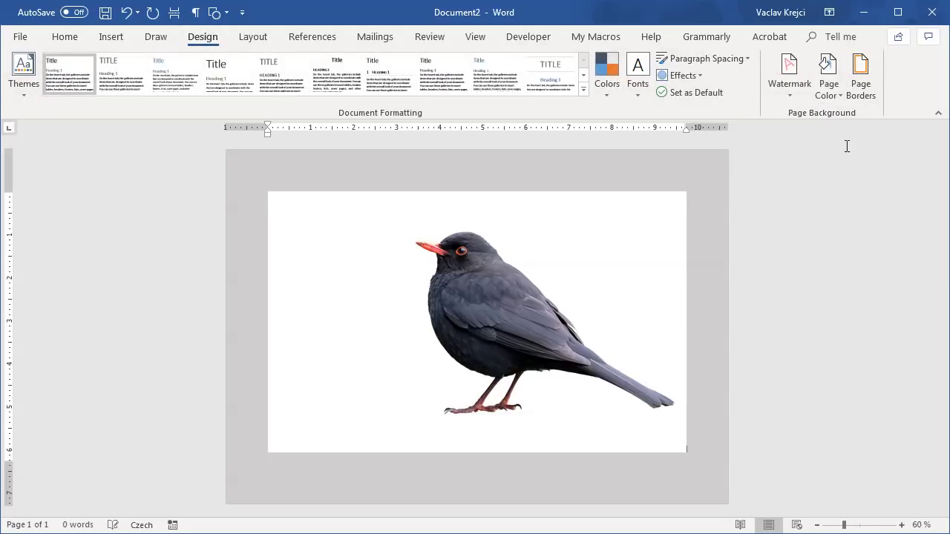
- Make the blackbird picture's white background transparent with Set Transparent Color
click(542, 278)
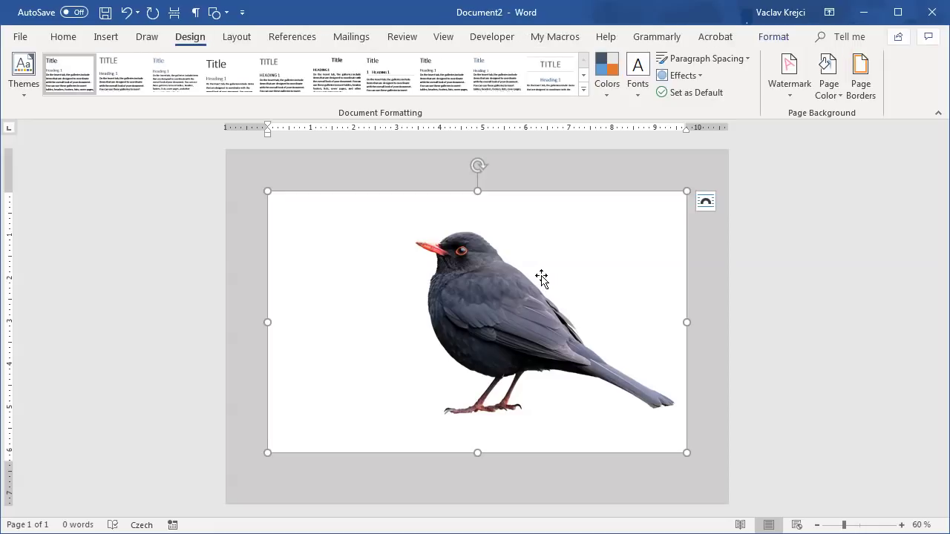
click(774, 38)
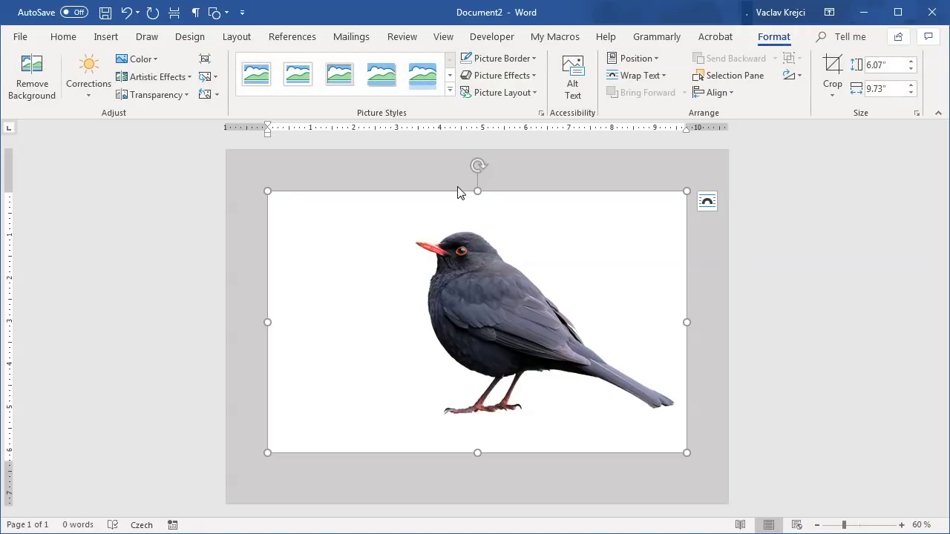
click(139, 60)
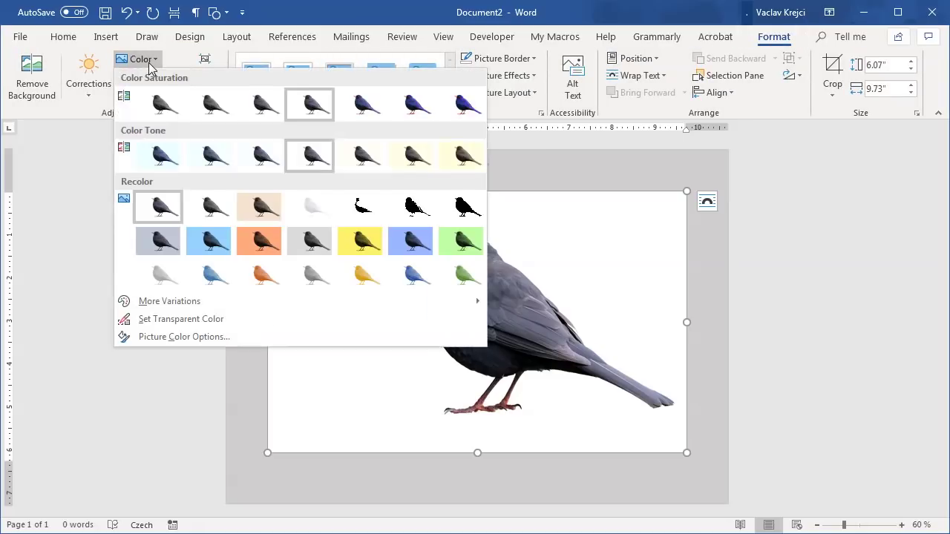
click(212, 319)
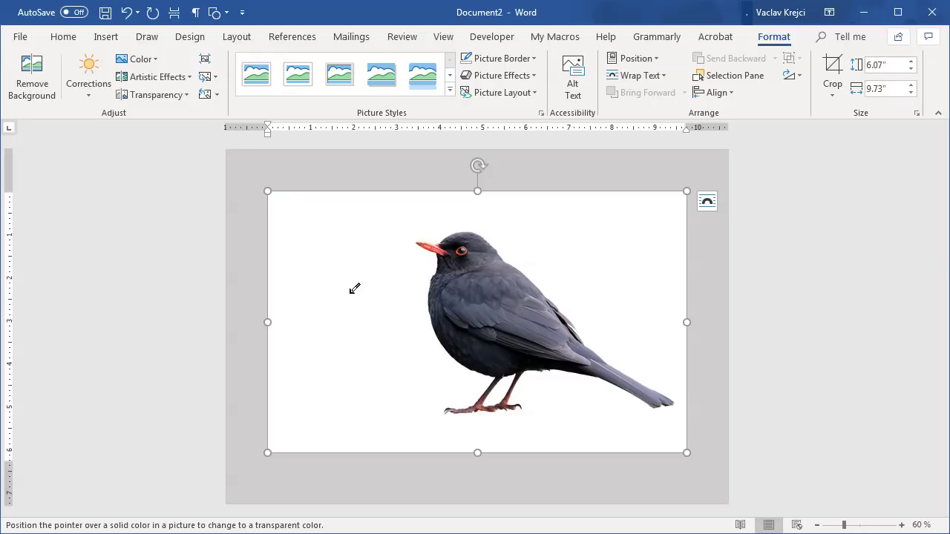
click(351, 293)
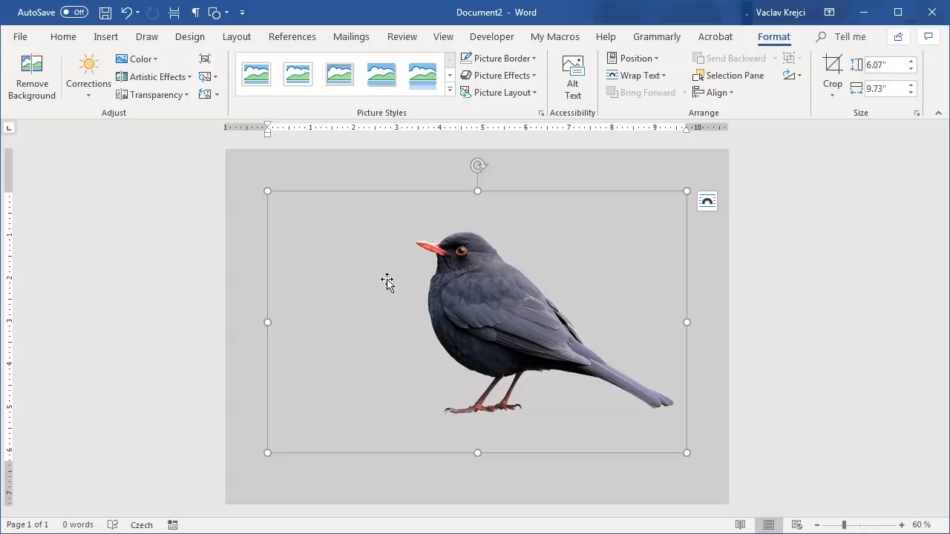
- Inspect the cut-out bird's edges up close and reset the picture to restore its white background
click(863, 528)
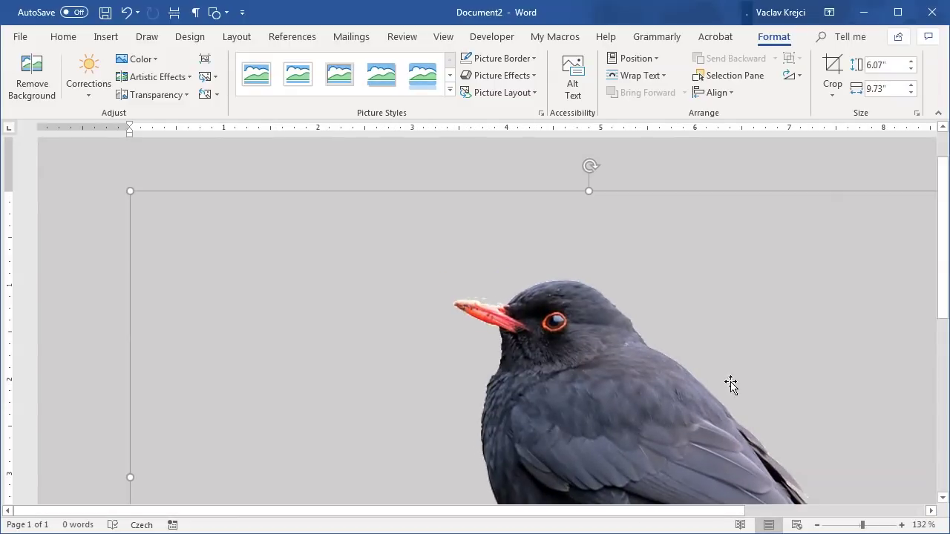
click(855, 525)
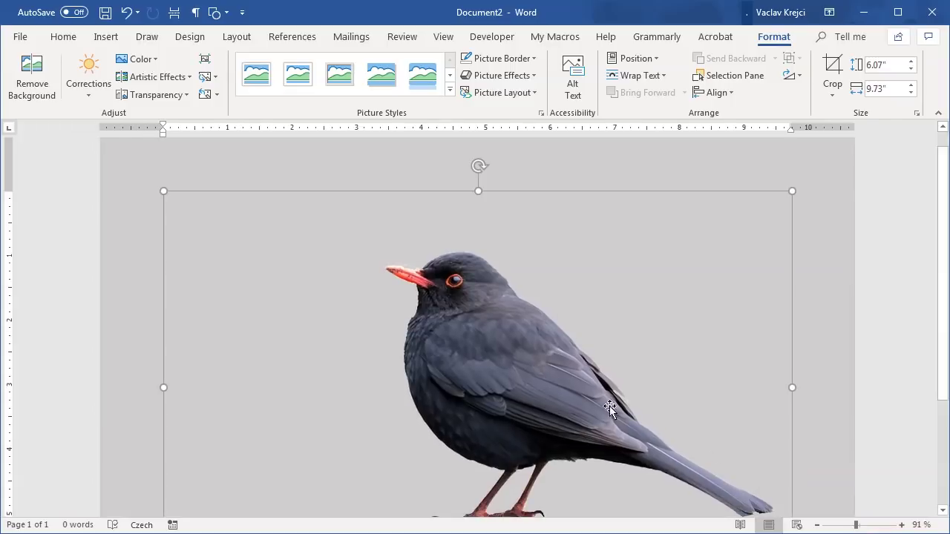
click(851, 525)
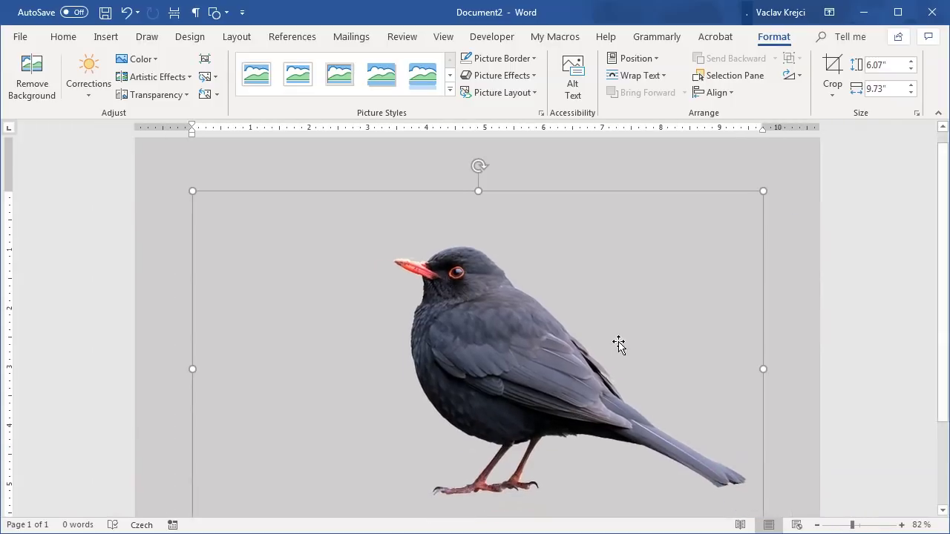
scroll(717, 363, down, 1)
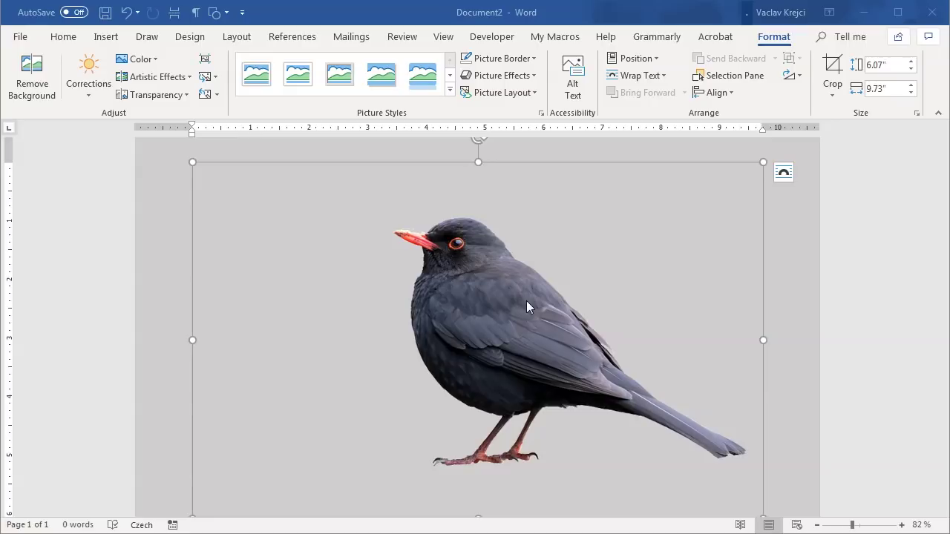
click(205, 96)
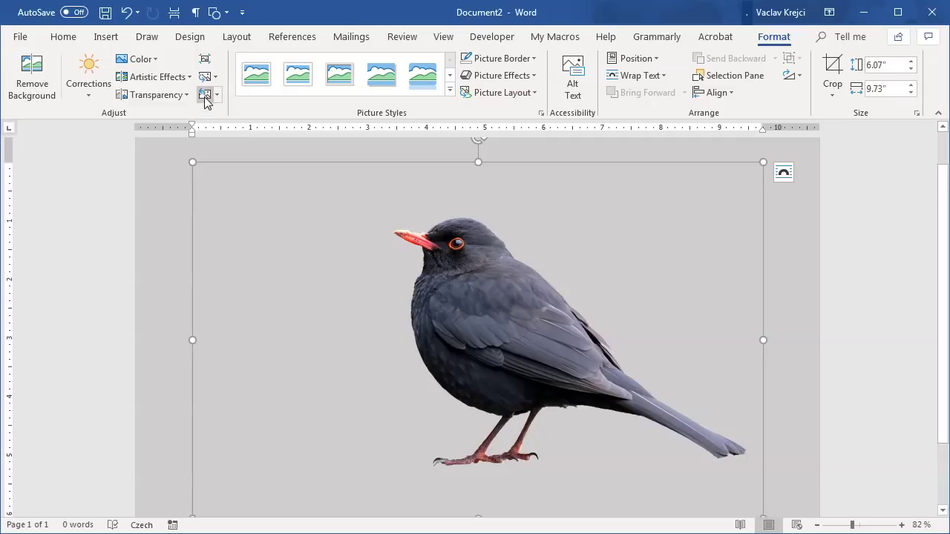
click(205, 97)
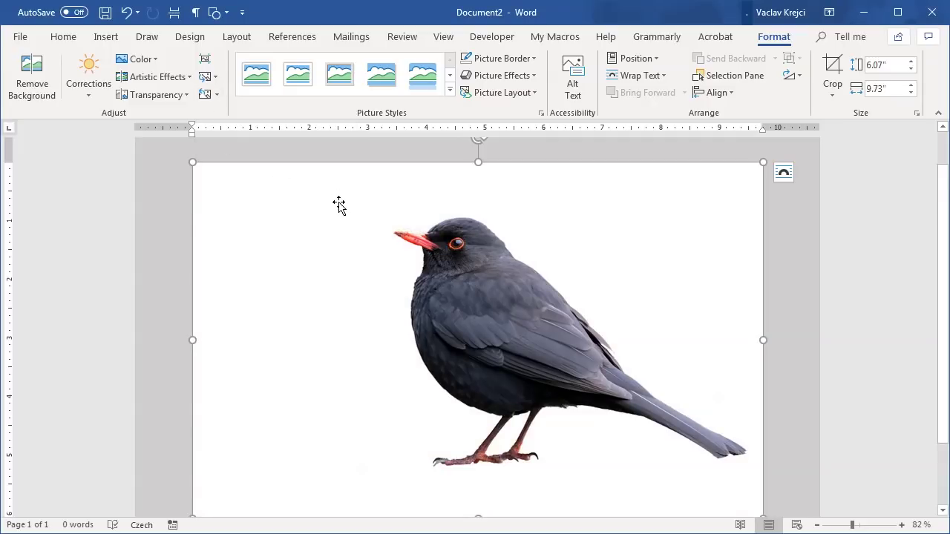
- Start Remove Background on the blackbird picture and mark the tip of the tail as an area to keep
click(23, 85)
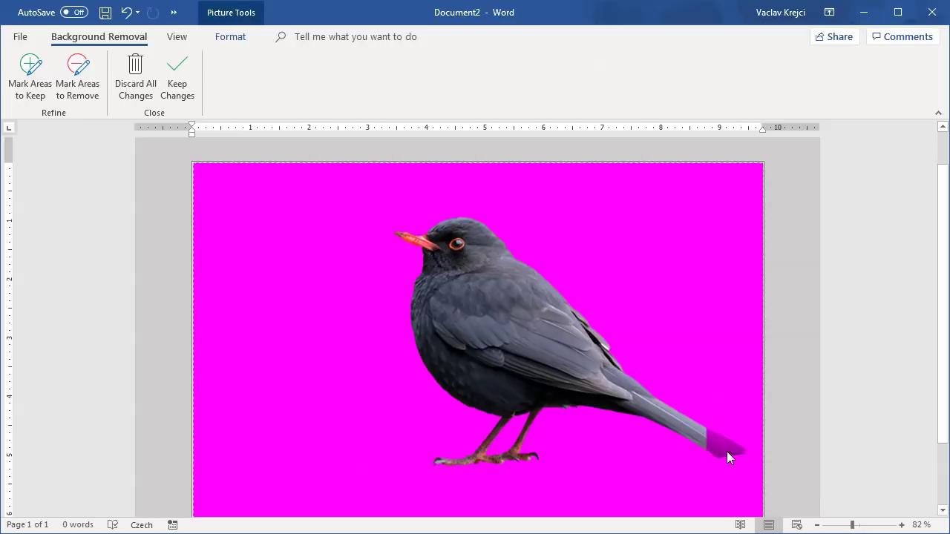
drag(851, 525, 859, 524)
scroll(805, 424, down, 3)
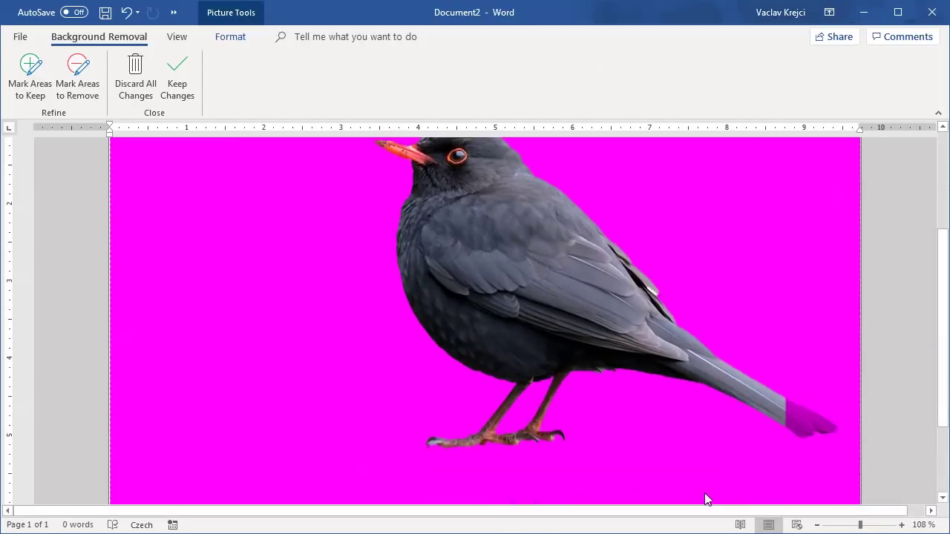
click(28, 84)
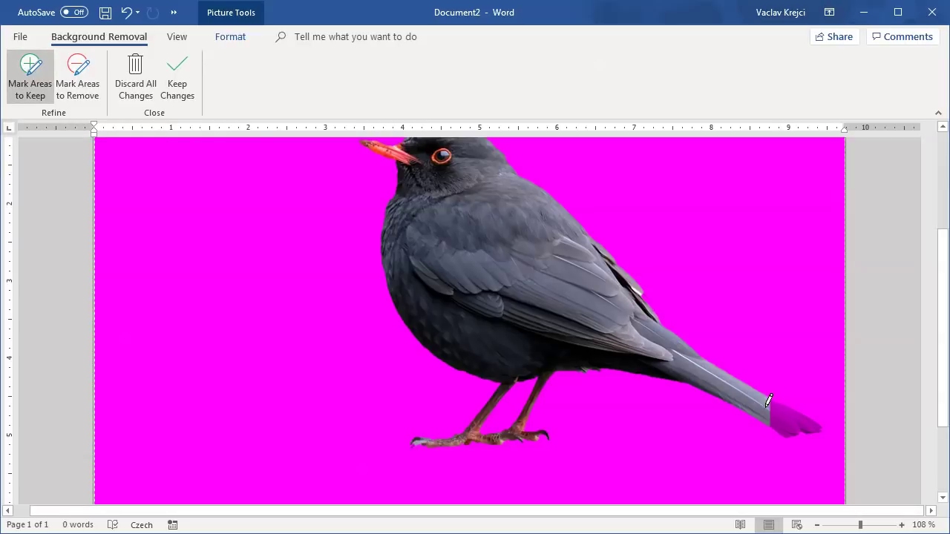
drag(763, 407, 803, 424)
- Check the whole outline of the bird and keep the background removal changes
scroll(663, 296, up, 3)
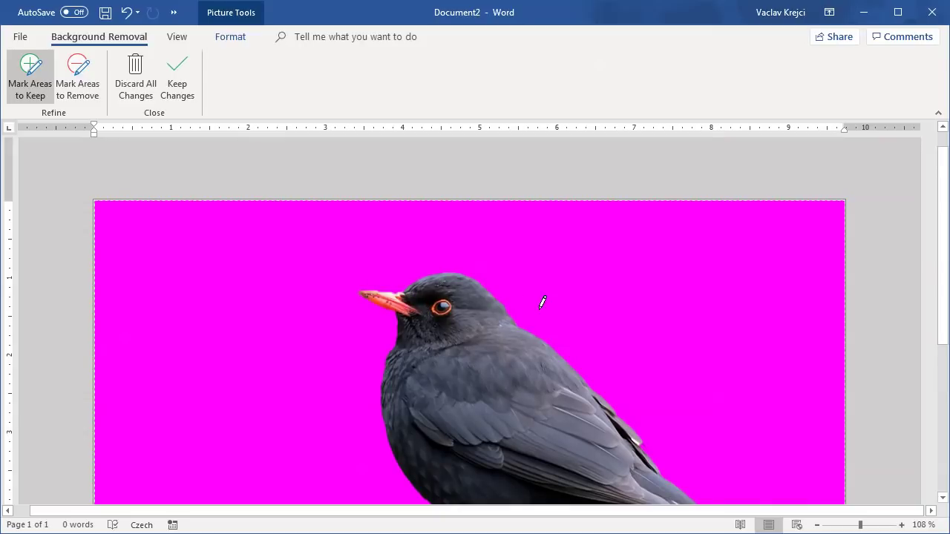
scroll(542, 302, down, 5)
scroll(542, 302, up, 4)
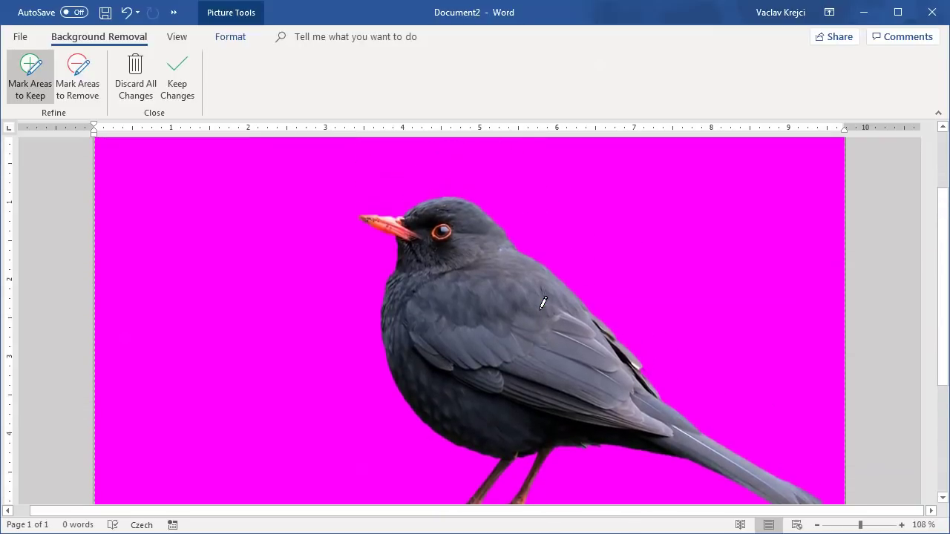
click(177, 83)
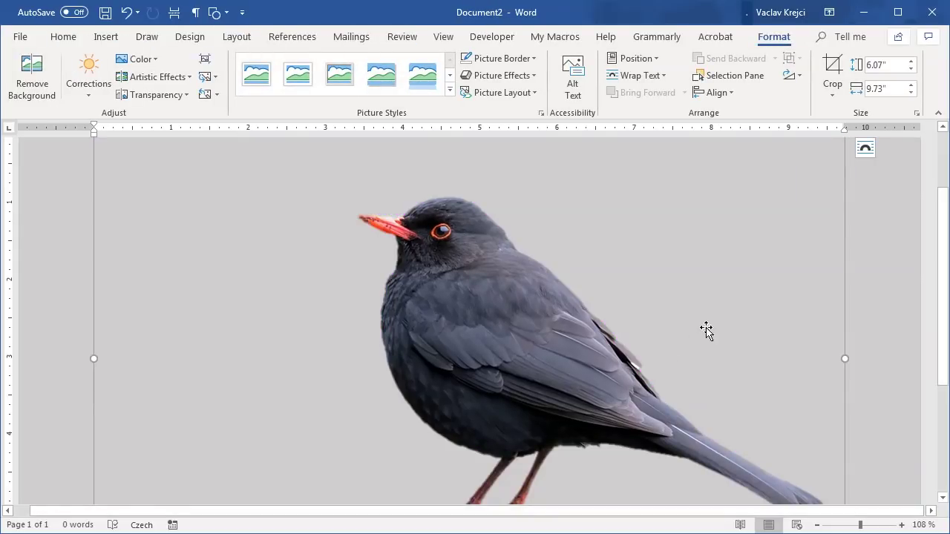
- Apply Set Transparent Color to the light remnant at the edge of the cut-out bird
drag(858, 523, 851, 525)
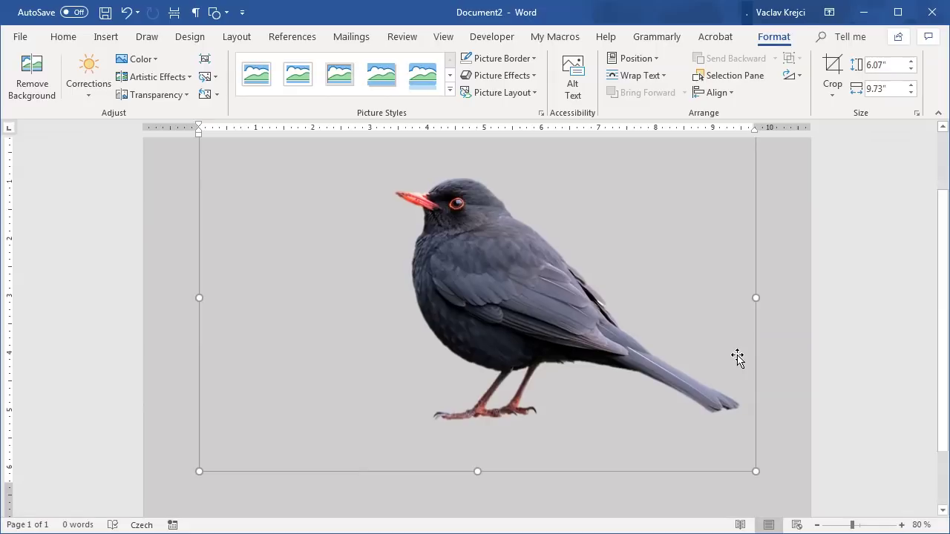
click(138, 59)
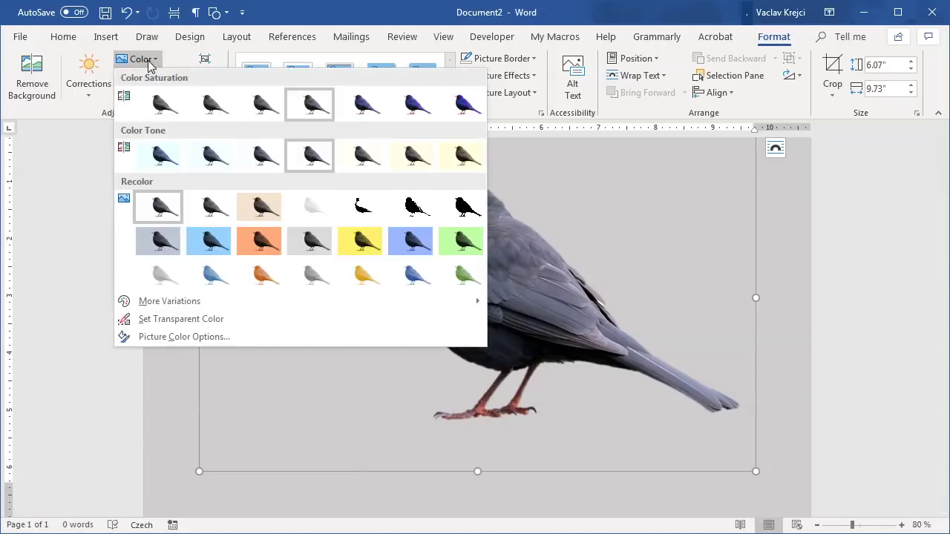
click(181, 319)
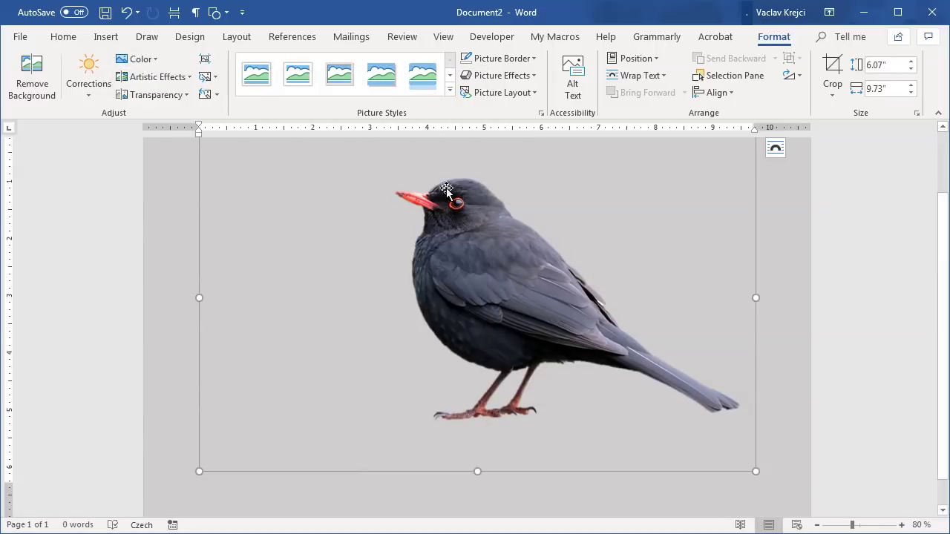
click(549, 261)
- Switch to the browser and copy the green fern photo from its Pixabay page
drag(852, 524, 844, 524)
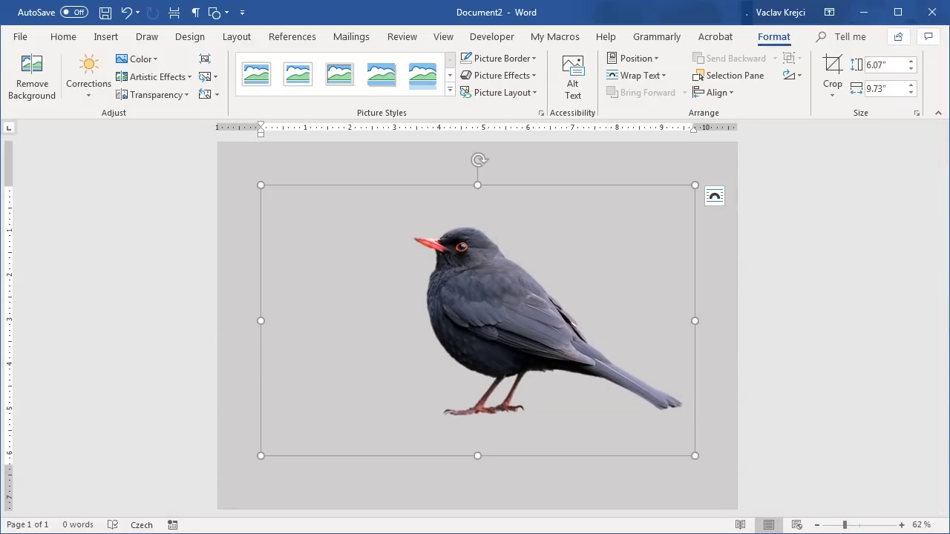
key(alt+Tab)
click(131, 18)
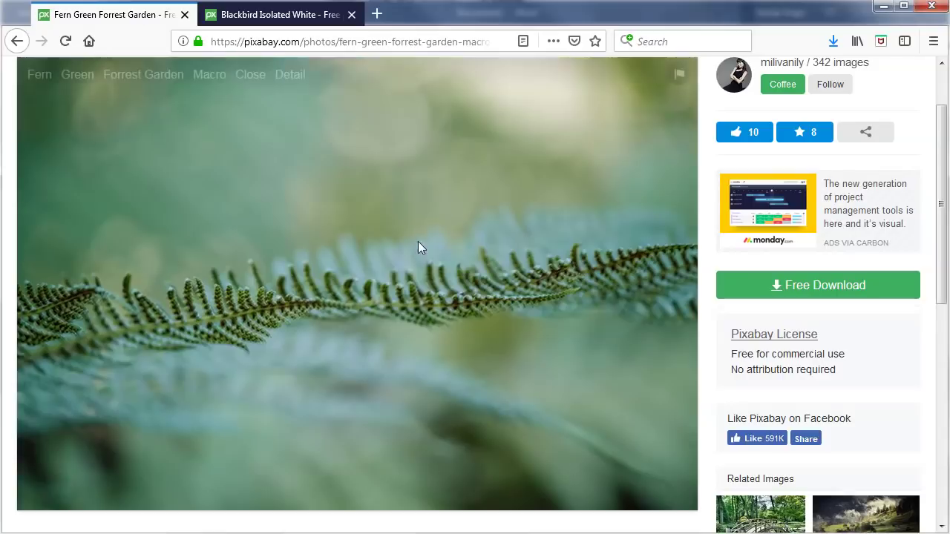
right_click(392, 242)
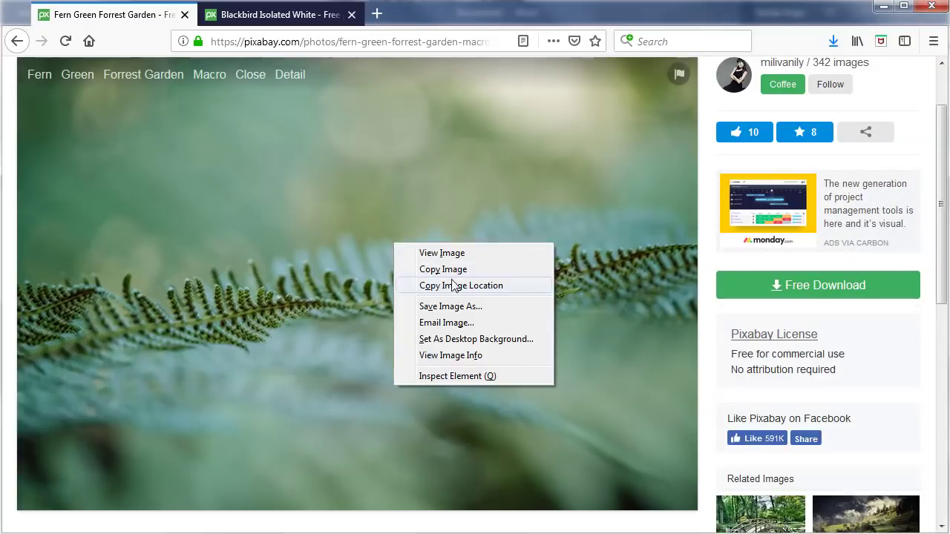
click(451, 272)
- Return to Word and paste the fern photo into the document after the blackbird picture
key(alt+Tab)
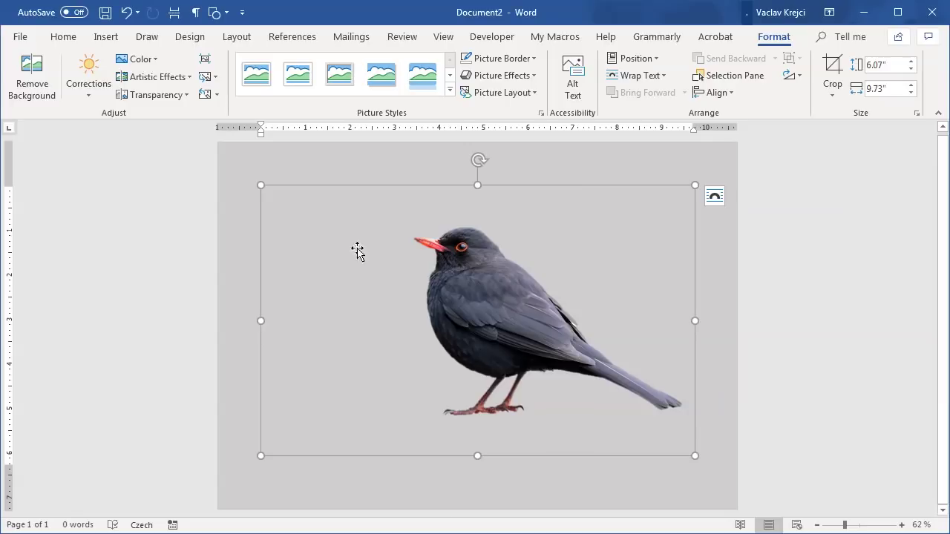
key(ctrl+v)
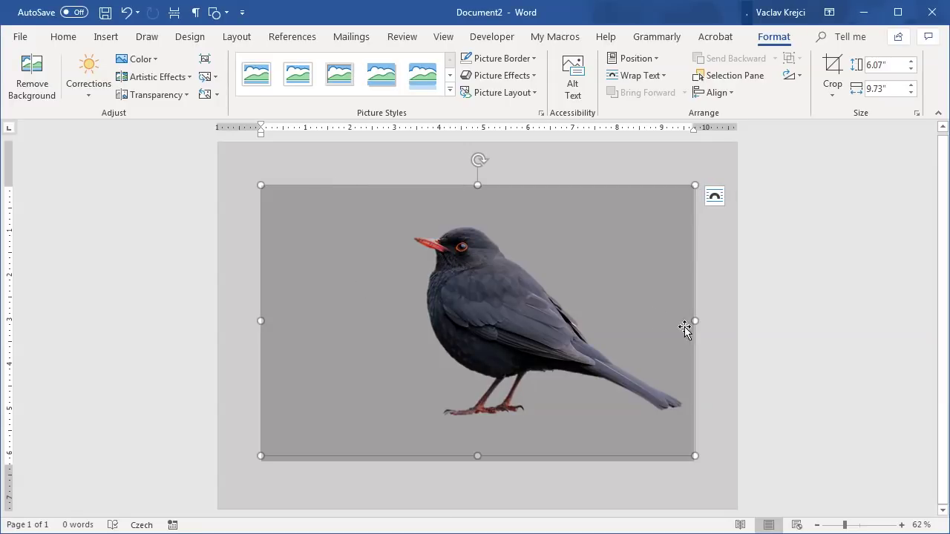
click(724, 339)
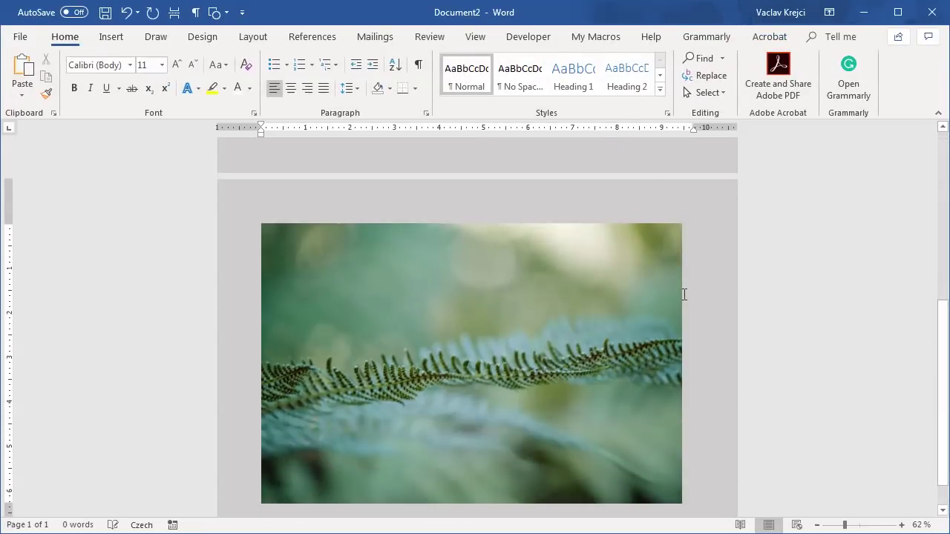
- Set the blackbird picture's text wrapping to In Front of Text
scroll(591, 283, up, 3)
scroll(557, 252, down, 2)
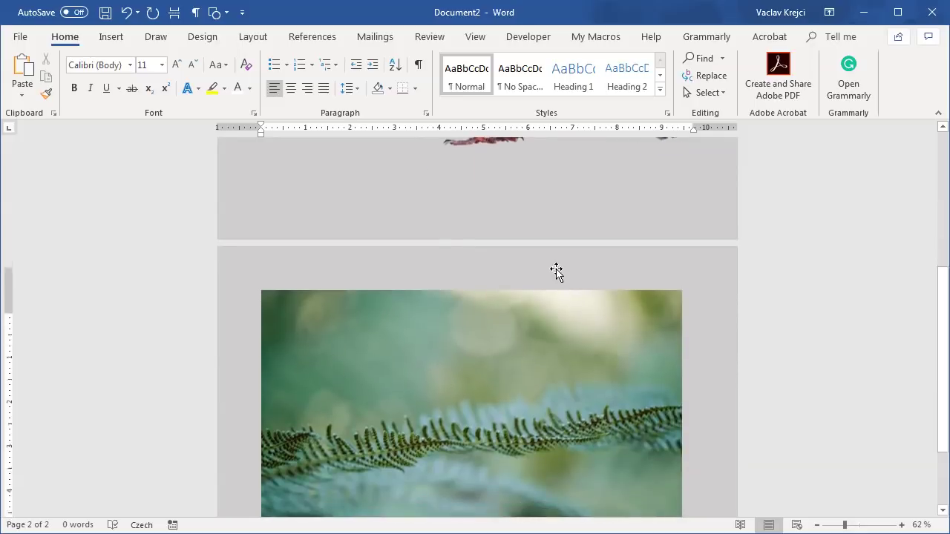
scroll(560, 266, up, 3)
scroll(557, 272, up, 2)
click(508, 271)
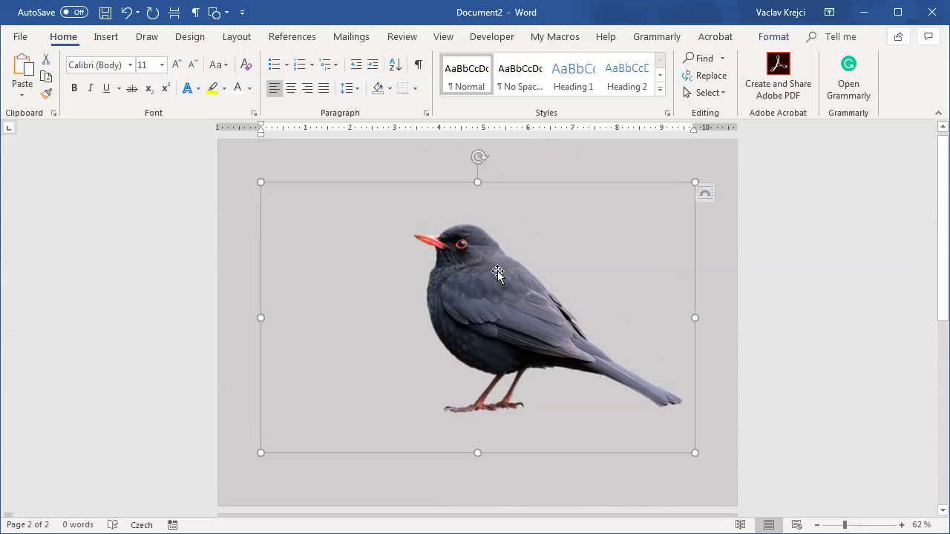
click(714, 195)
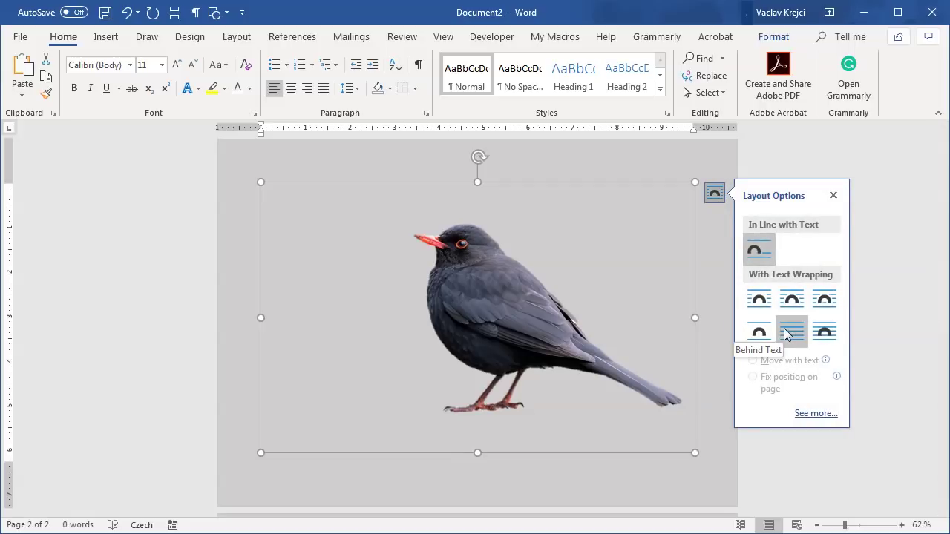
click(826, 335)
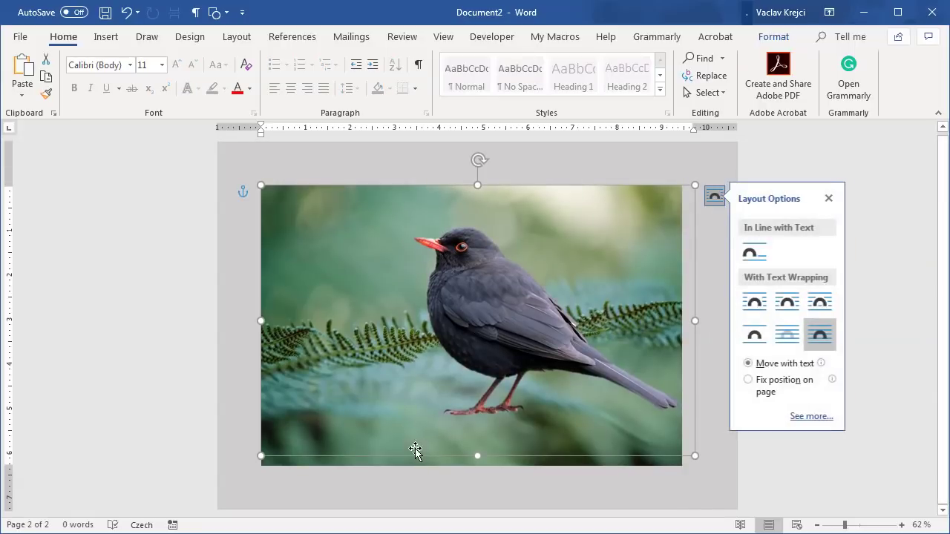
- Set the fern photo's text wrapping to Behind Text
click(483, 408)
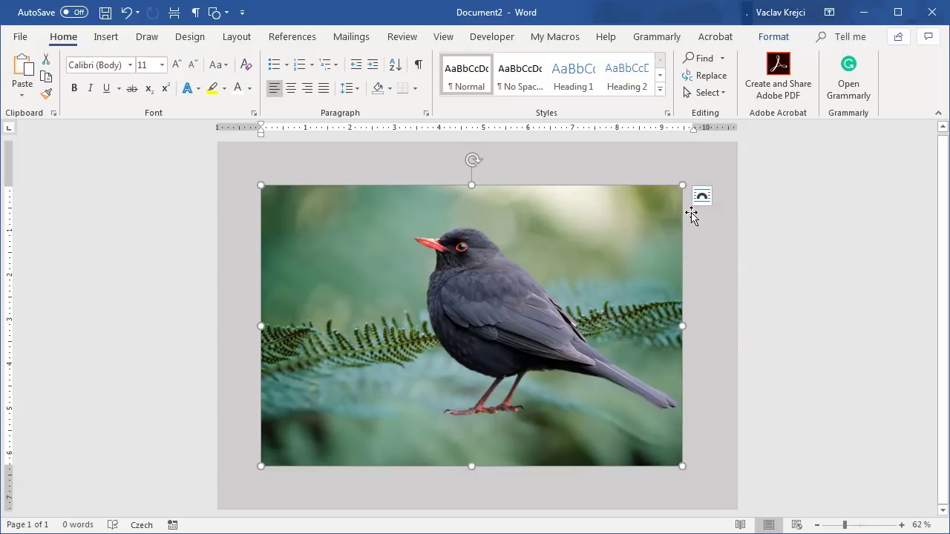
click(701, 196)
click(810, 338)
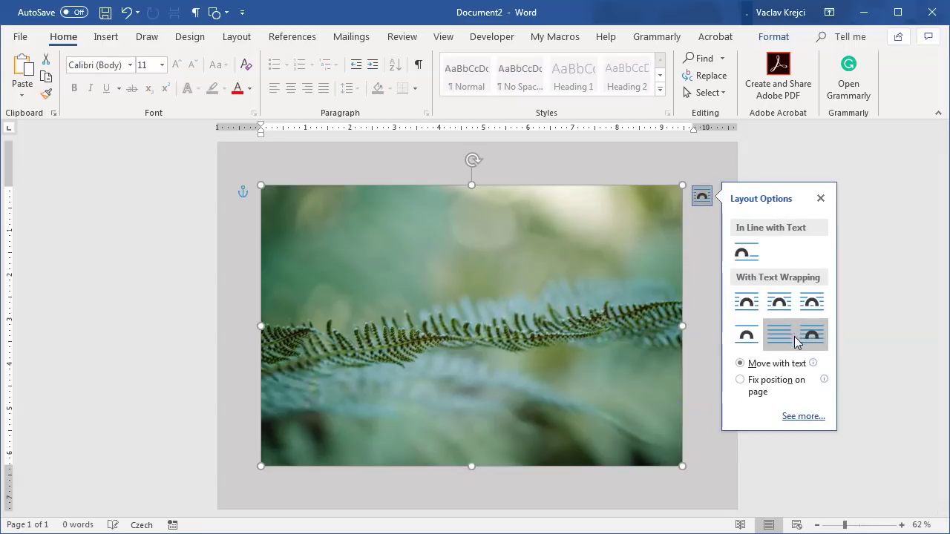
click(780, 338)
- Scale the blackbird picture down to roughly 60 percent and move it so the bird's feet rest on the fern branch
click(368, 292)
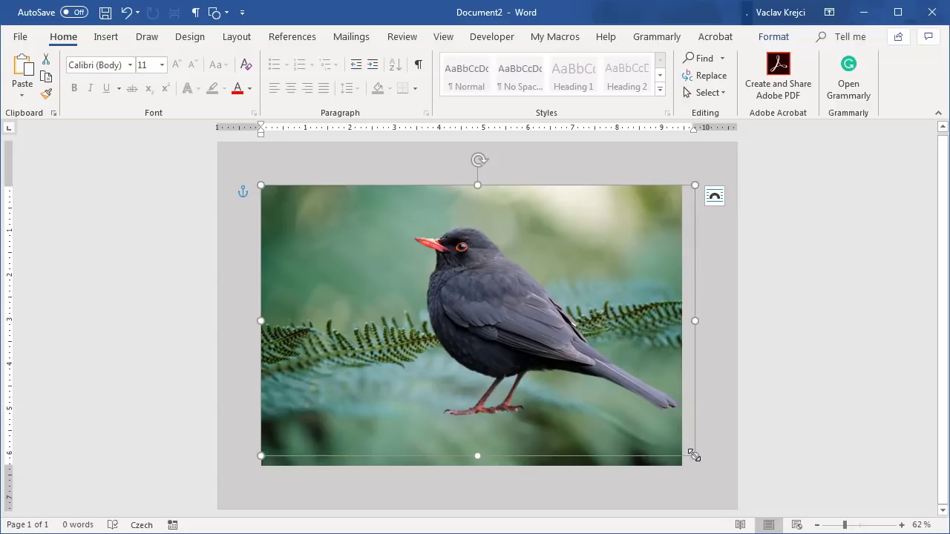
drag(694, 455, 550, 289)
drag(546, 353, 513, 368)
mouse_move(425, 309)
mouse_down()
mouse_move(436, 313)
mouse_move(428, 312)
mouse_up()
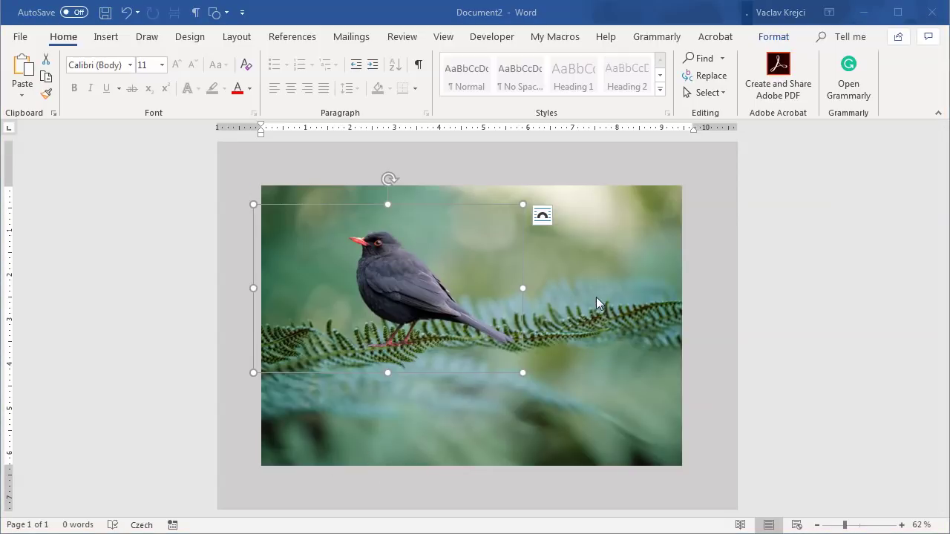
- Open the Format Picture settings for the blackbird, widen the pane and show the Picture Color options
click(651, 297)
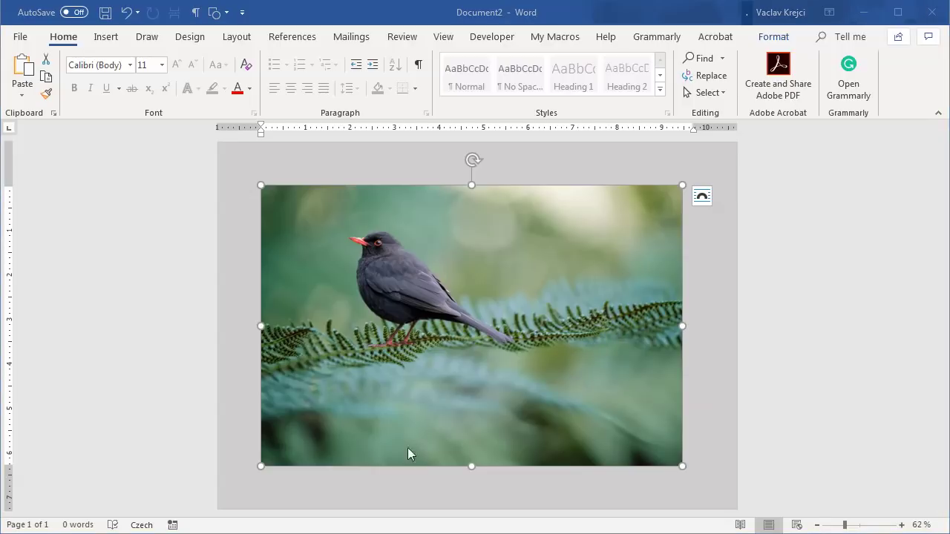
click(397, 284)
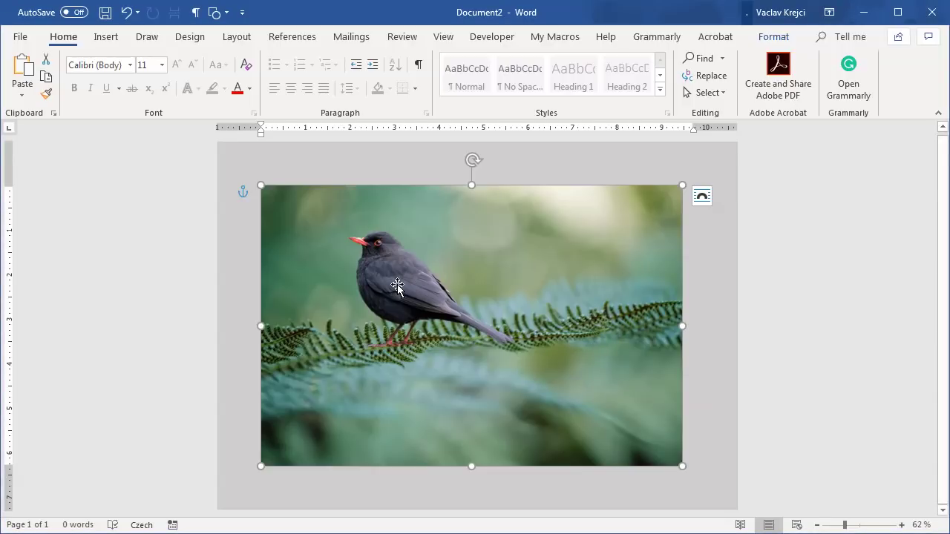
right_click(385, 243)
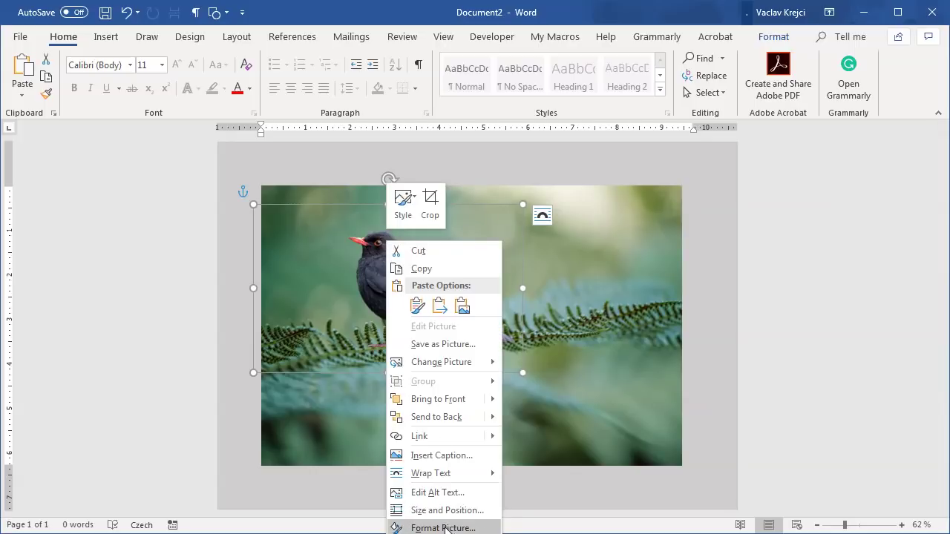
click(443, 528)
click(890, 167)
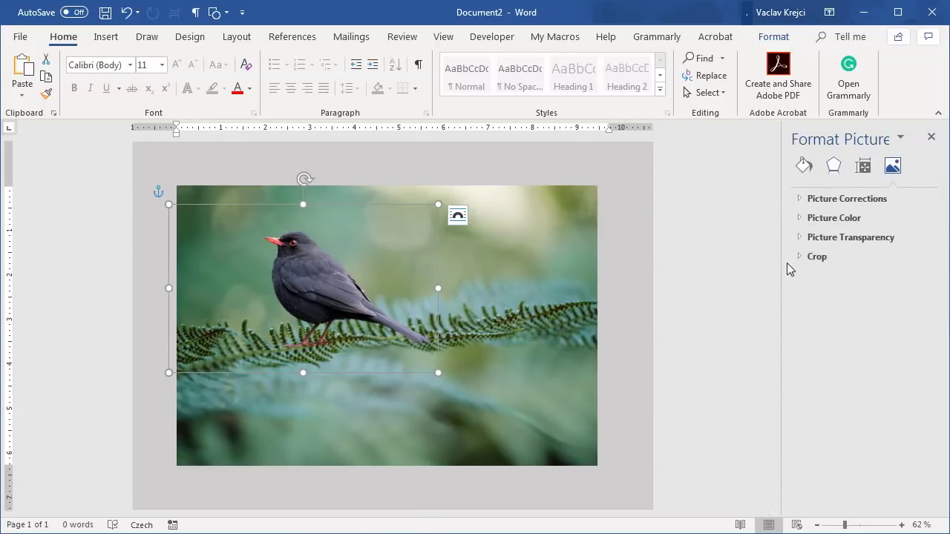
drag(772, 261, 598, 259)
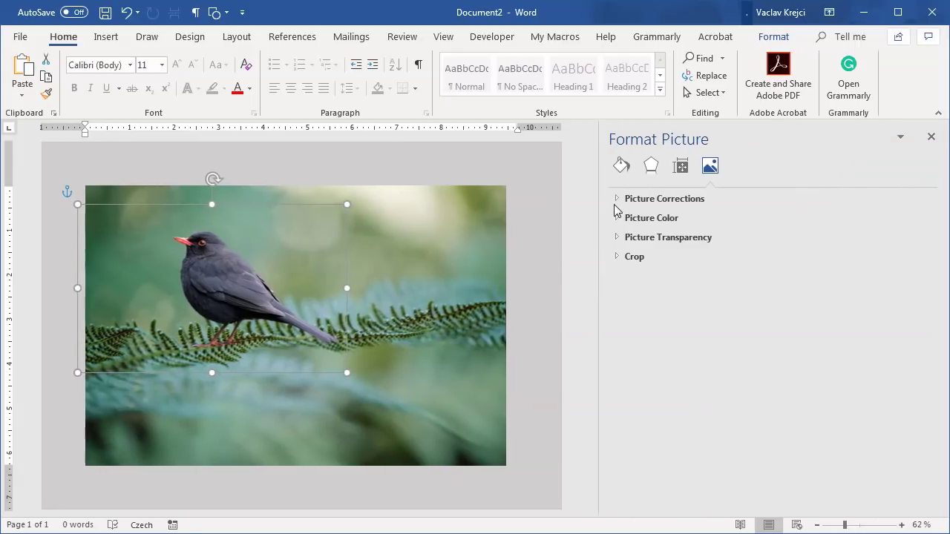
click(618, 201)
click(618, 201)
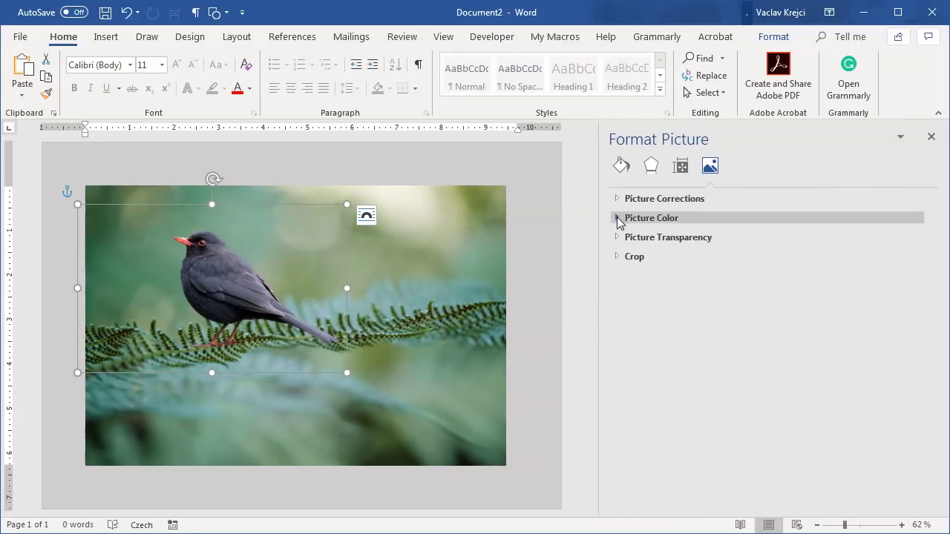
click(617, 219)
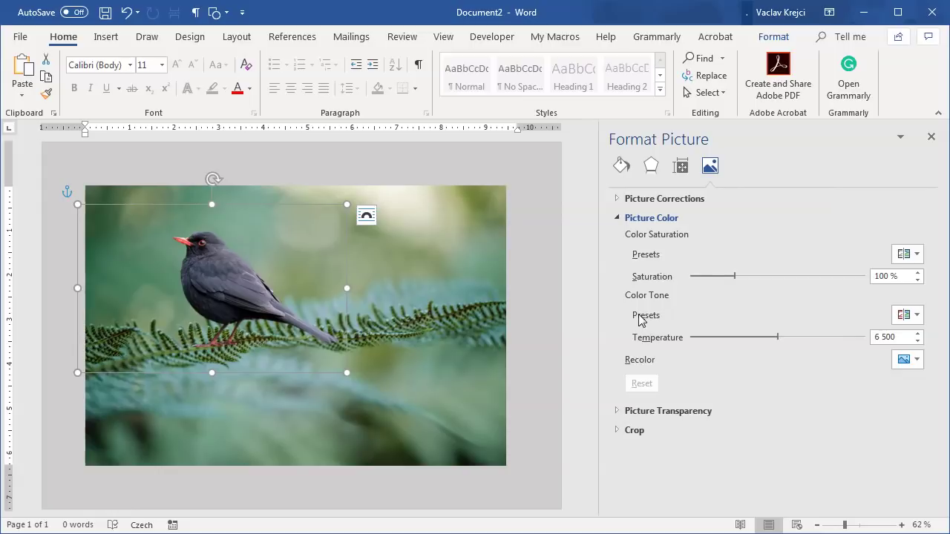
- Try the 11 200 and 4 700 color tone presets on the blackbird against the fern background
click(906, 316)
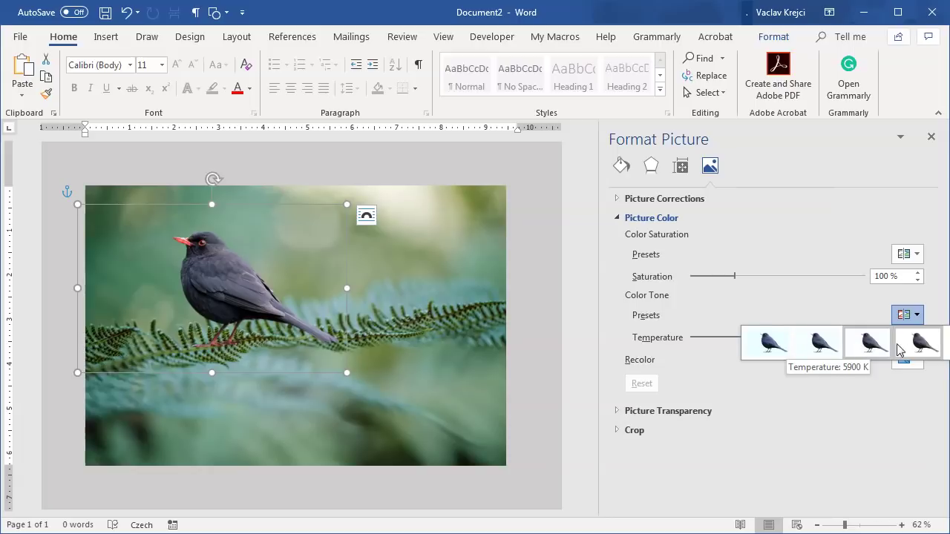
click(918, 342)
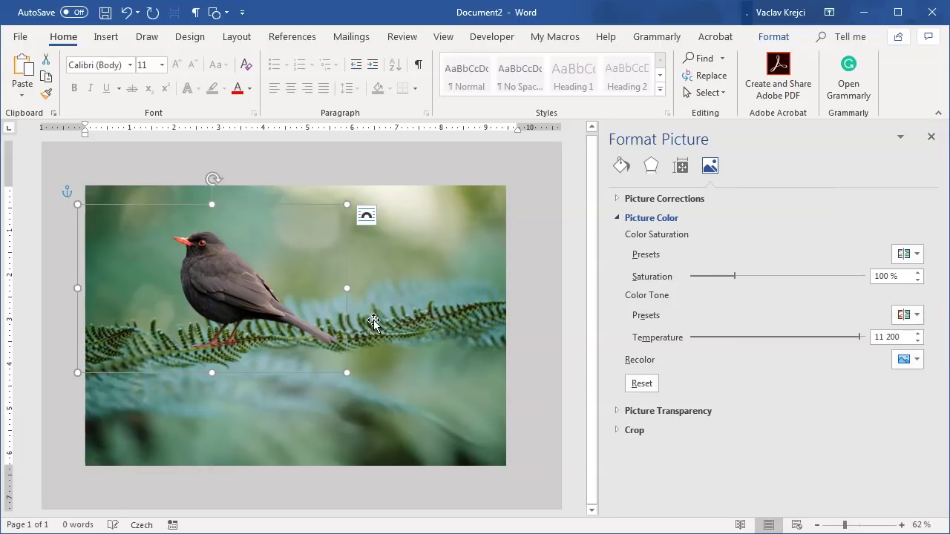
click(855, 525)
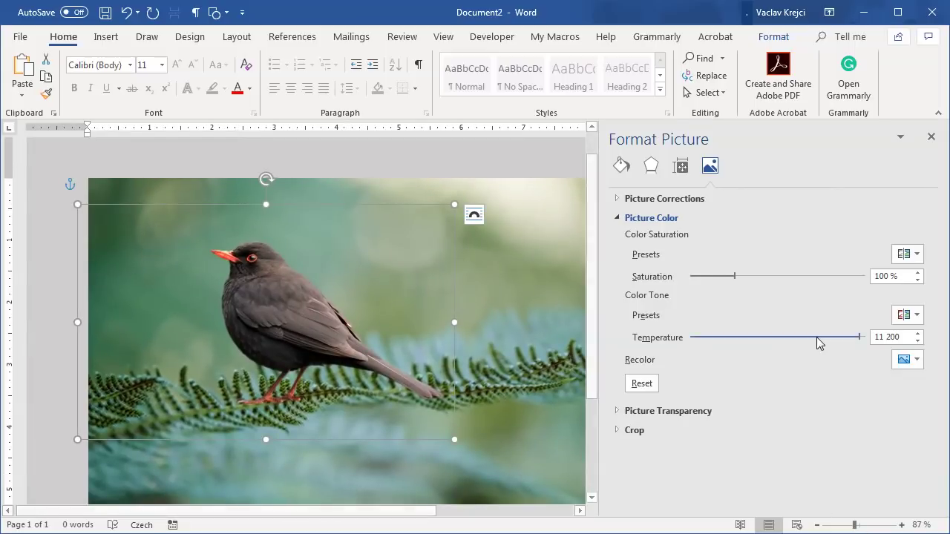
click(891, 315)
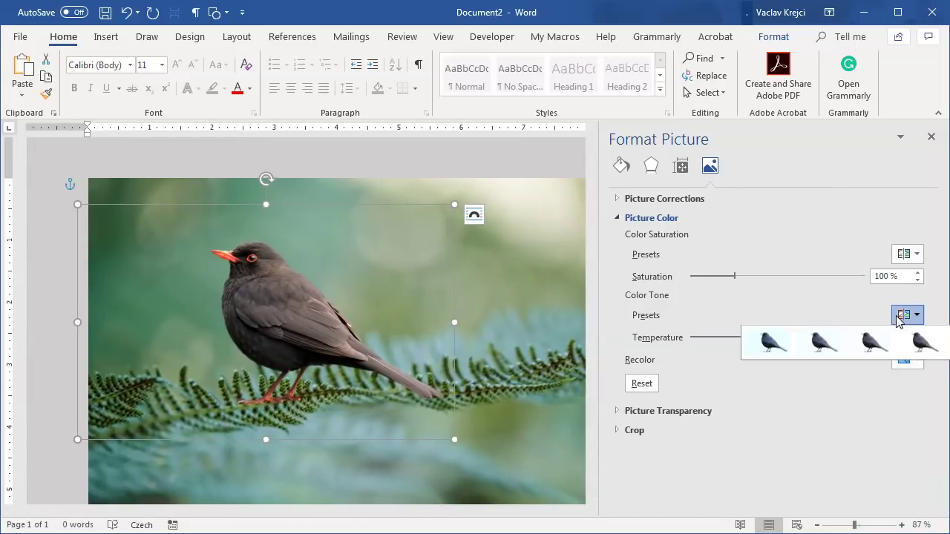
click(770, 343)
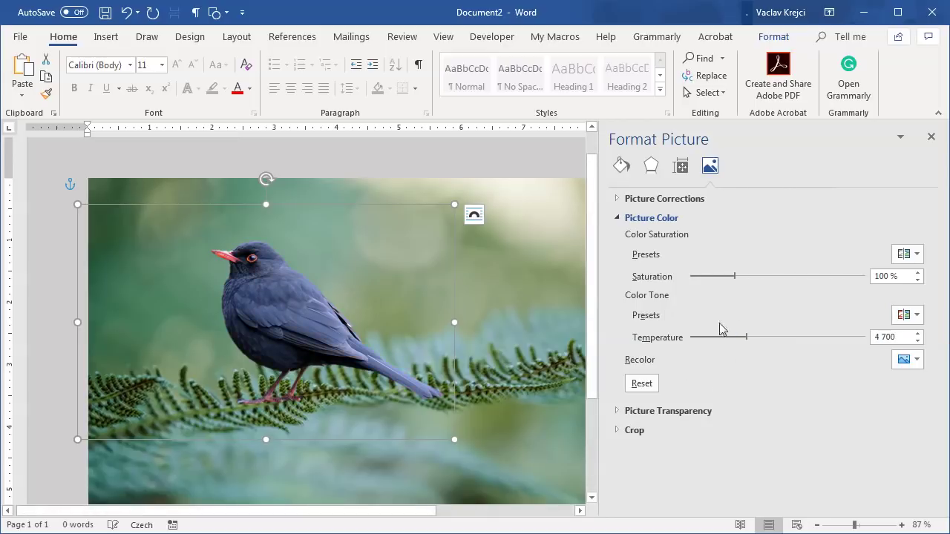
- Apply the 5 900 K color tone preset to the blackbird and narrow the Format Picture pane
click(907, 314)
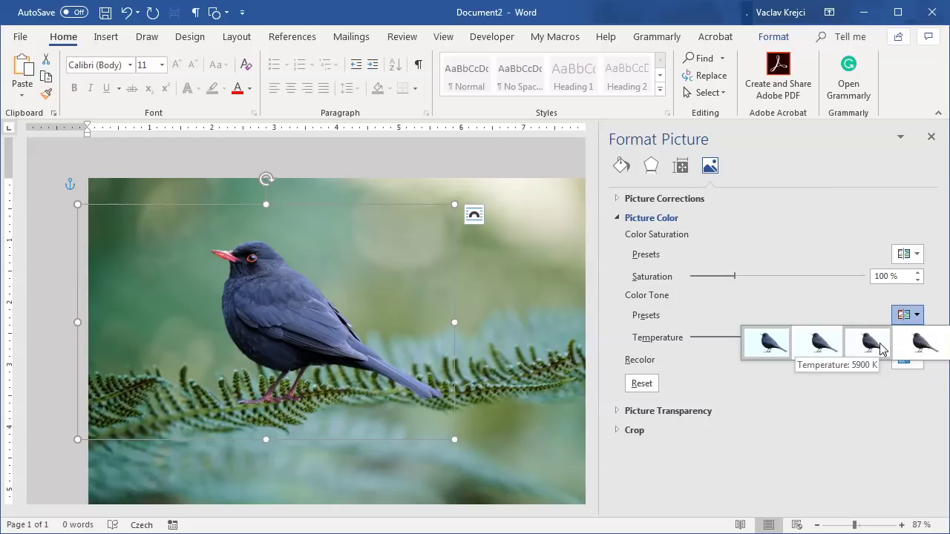
click(869, 342)
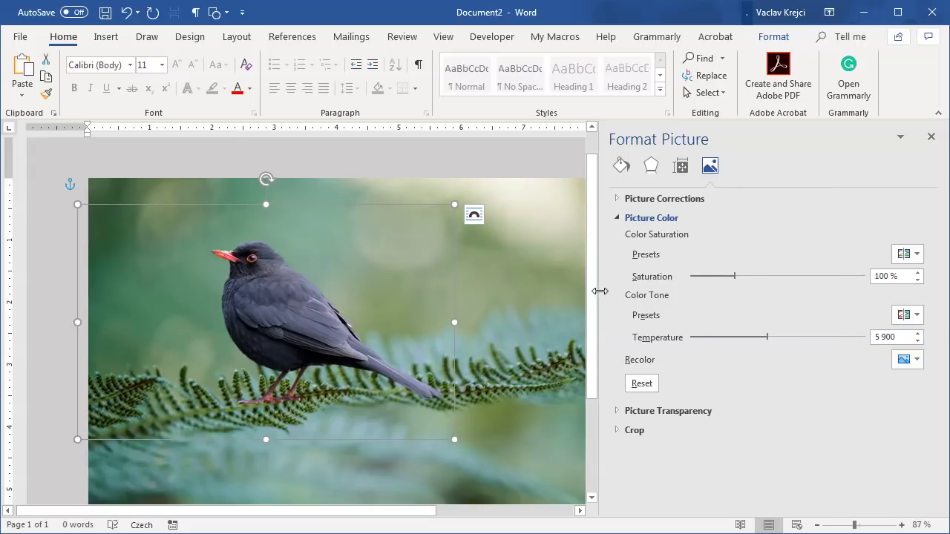
drag(599, 290, 774, 291)
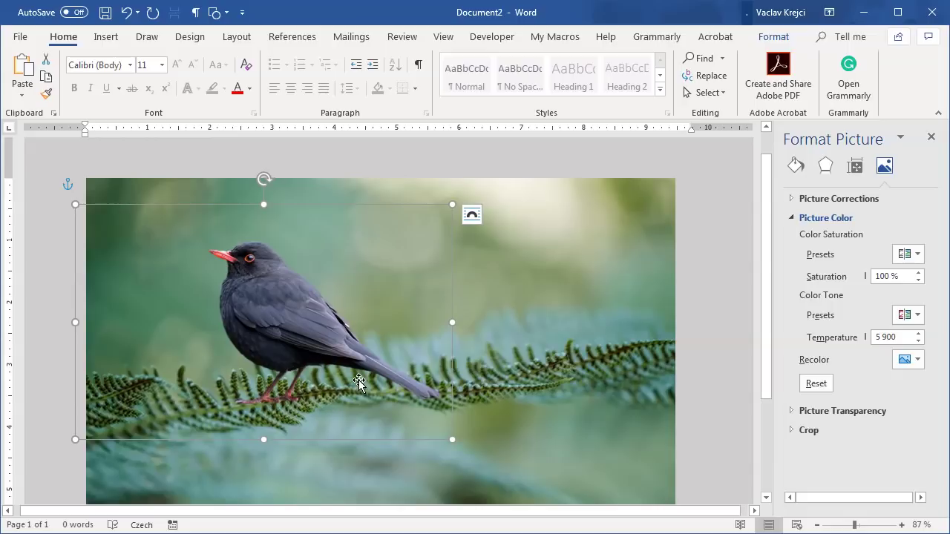
- Draw a flat oval shape over the blackbird's feet on the fern branch
click(113, 39)
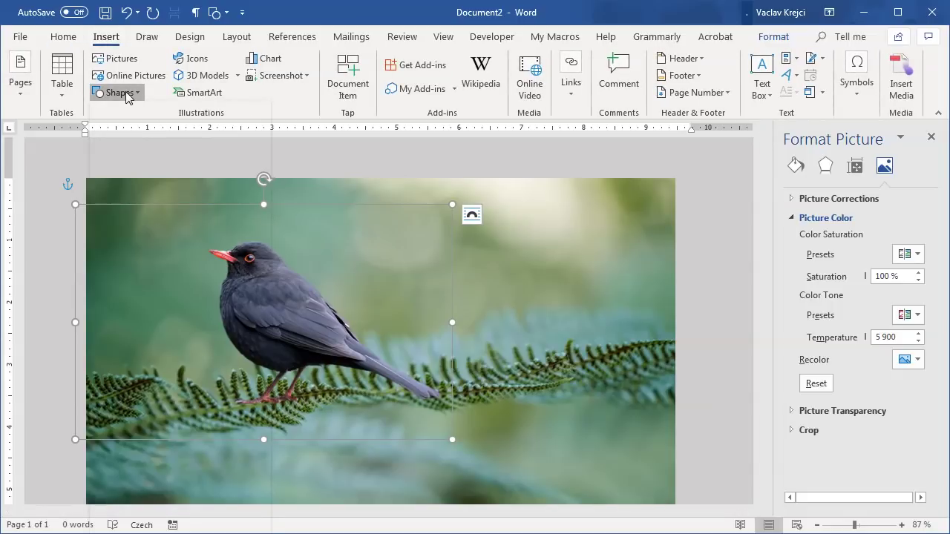
click(127, 93)
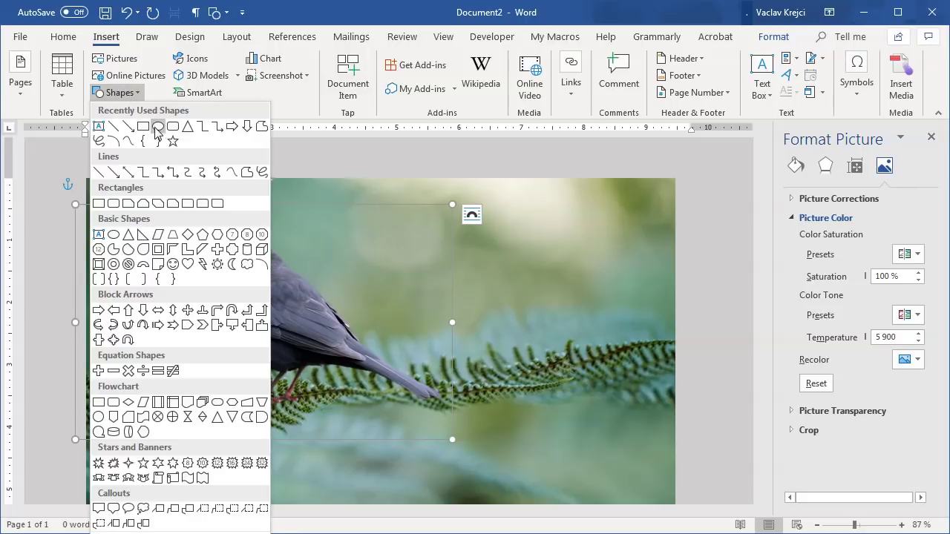
click(158, 130)
drag(235, 386, 318, 413)
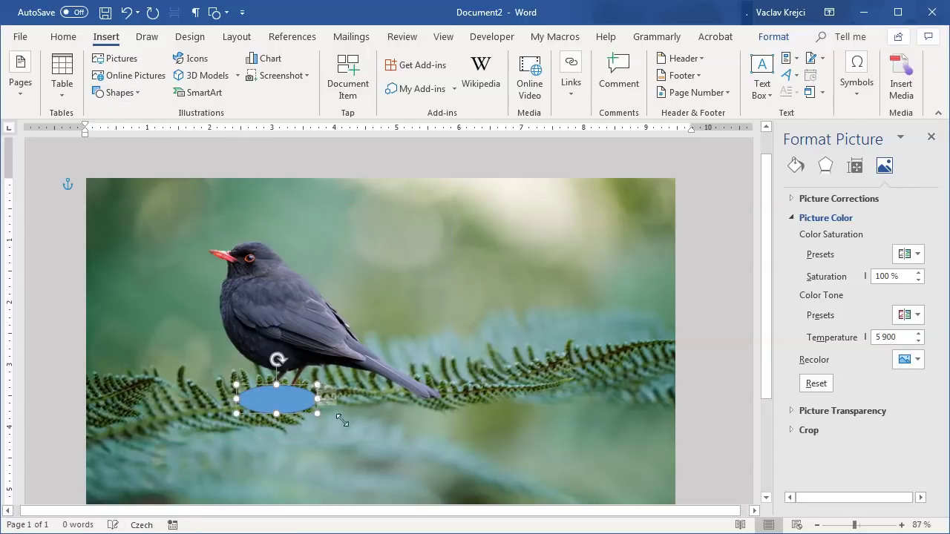
- Tilt the oval over the blackbird's feet slightly counterclockwise to follow the branch and remove its outline
click(869, 526)
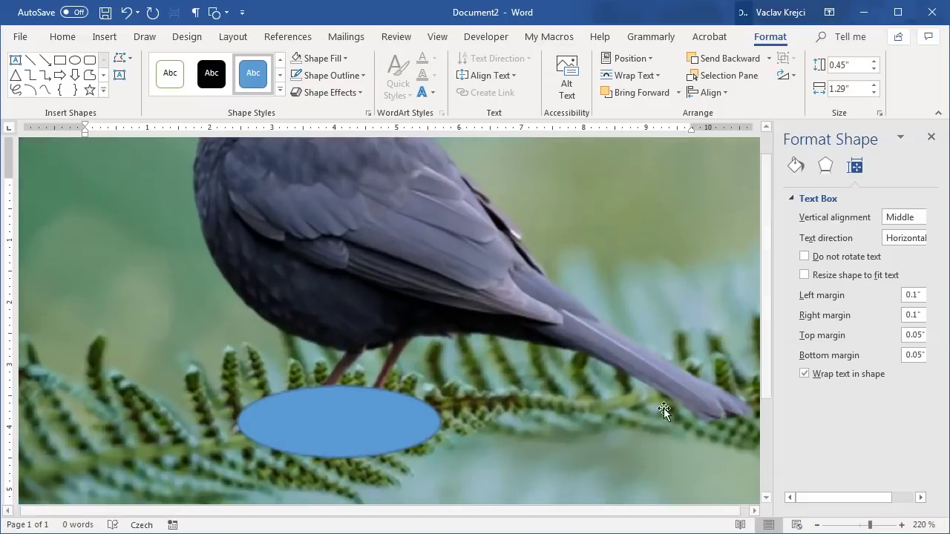
drag(337, 360, 334, 360)
click(320, 77)
click(334, 206)
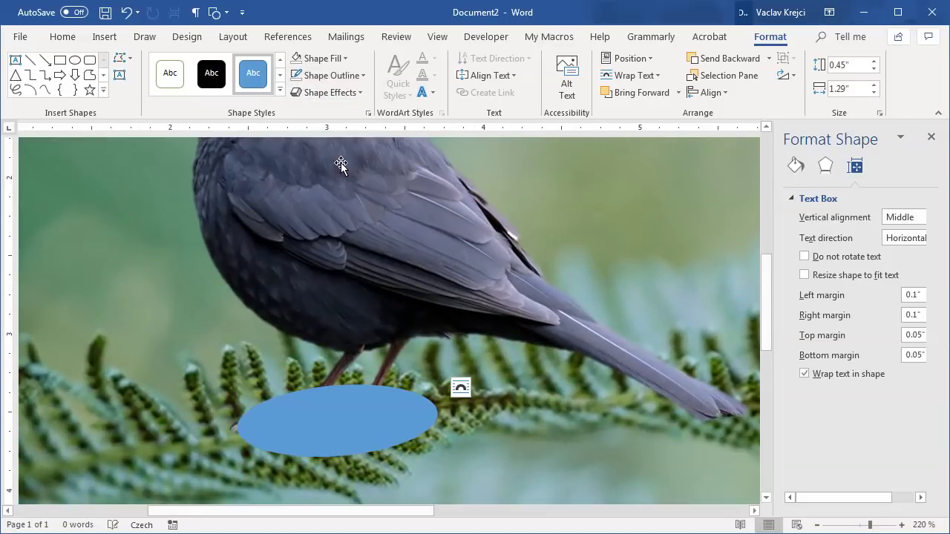
- Fill the oval with black and apply soft edges with a size of 12 pt
click(326, 58)
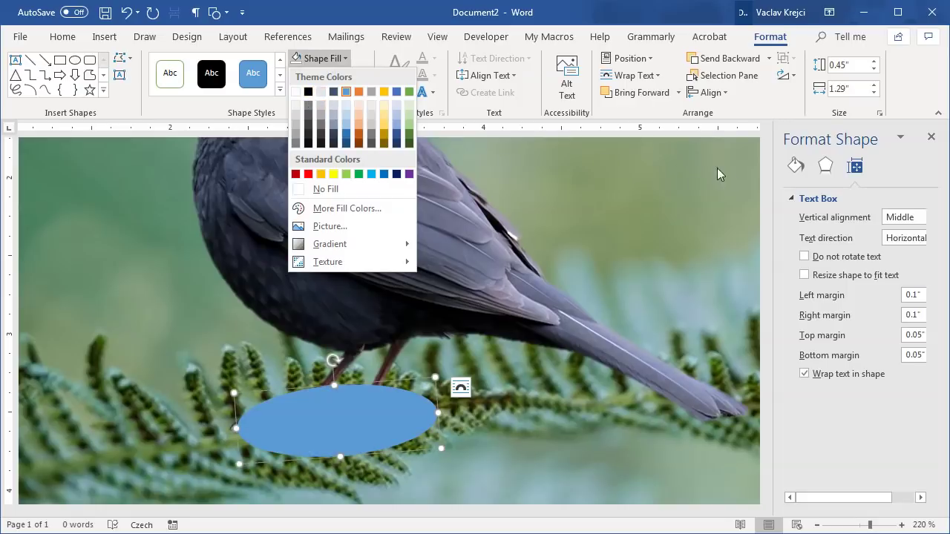
click(309, 92)
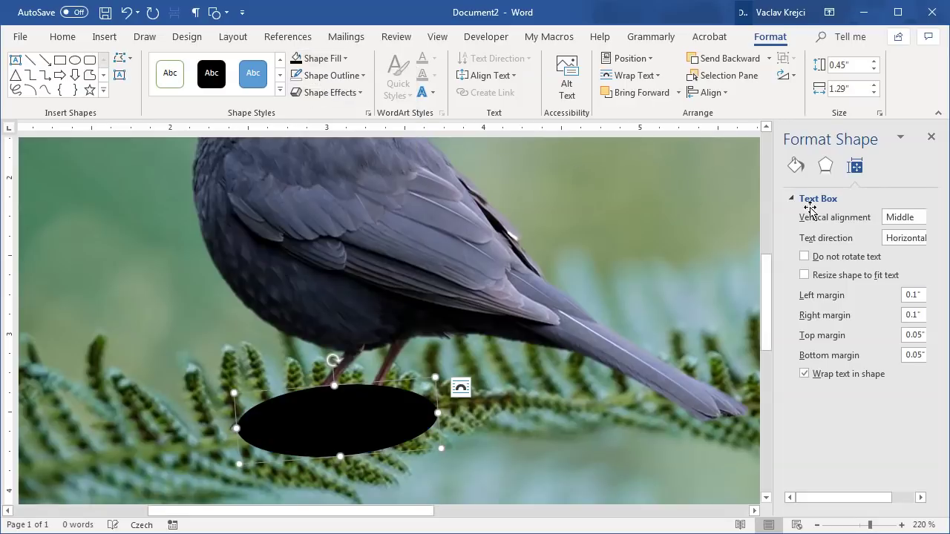
click(825, 165)
drag(774, 246, 716, 245)
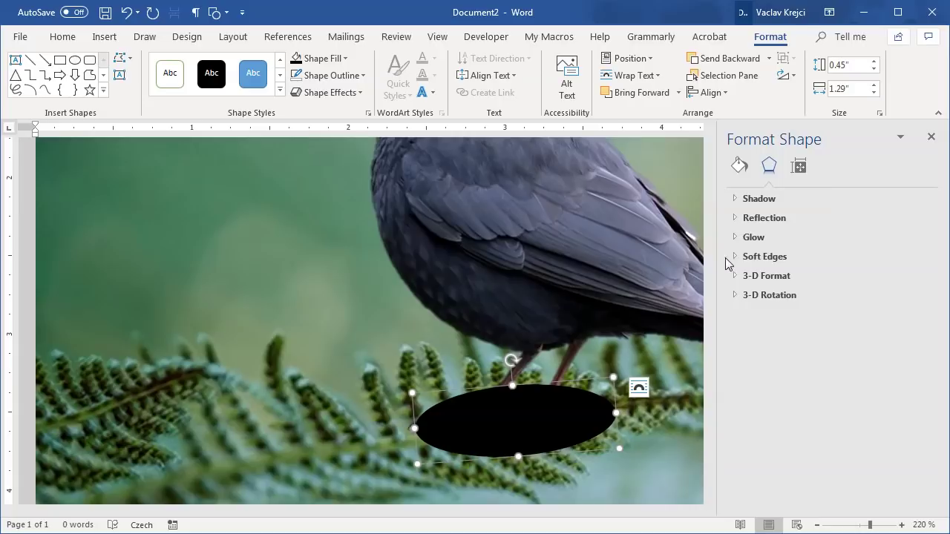
click(749, 256)
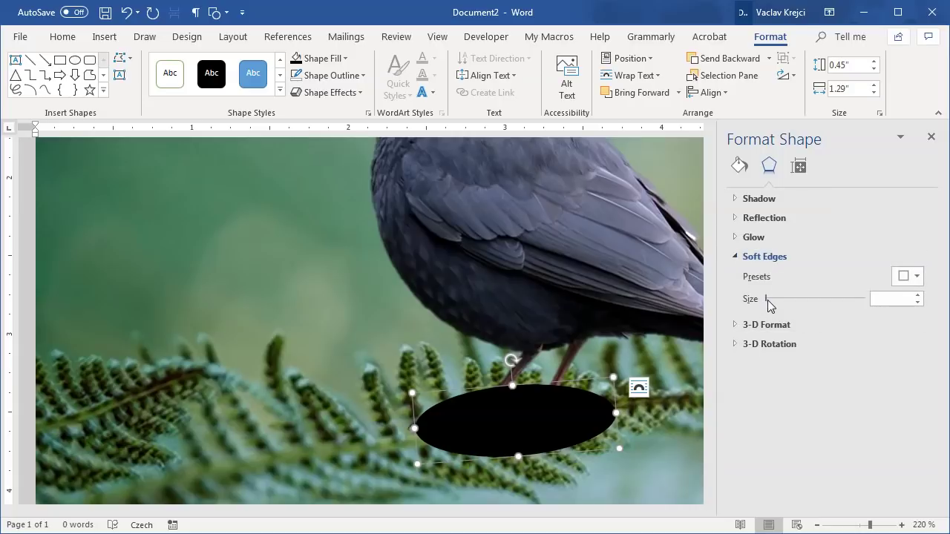
drag(768, 300, 779, 298)
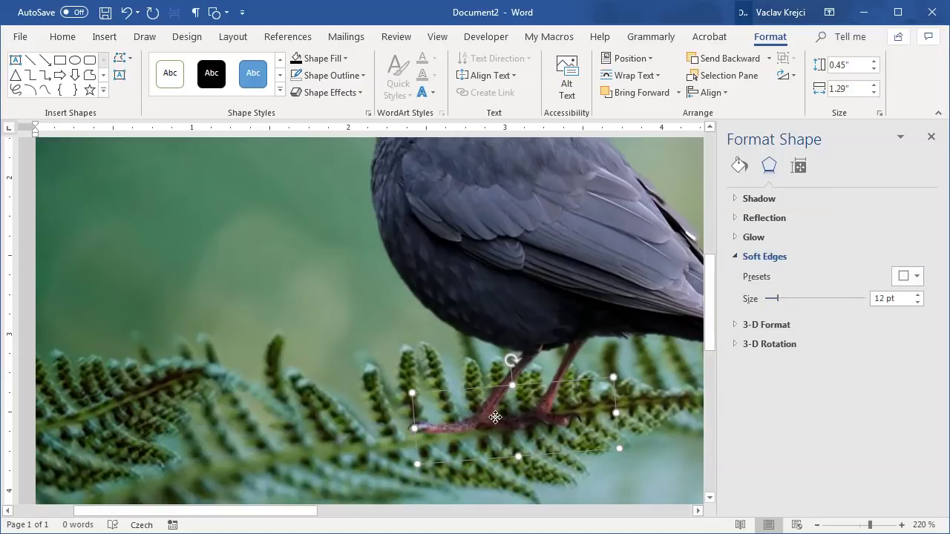
- Enlarge the soft oval to about 0.48" by 1.48" around the feet and stack it behind Picture 1
drag(538, 419, 516, 422)
drag(609, 450, 615, 451)
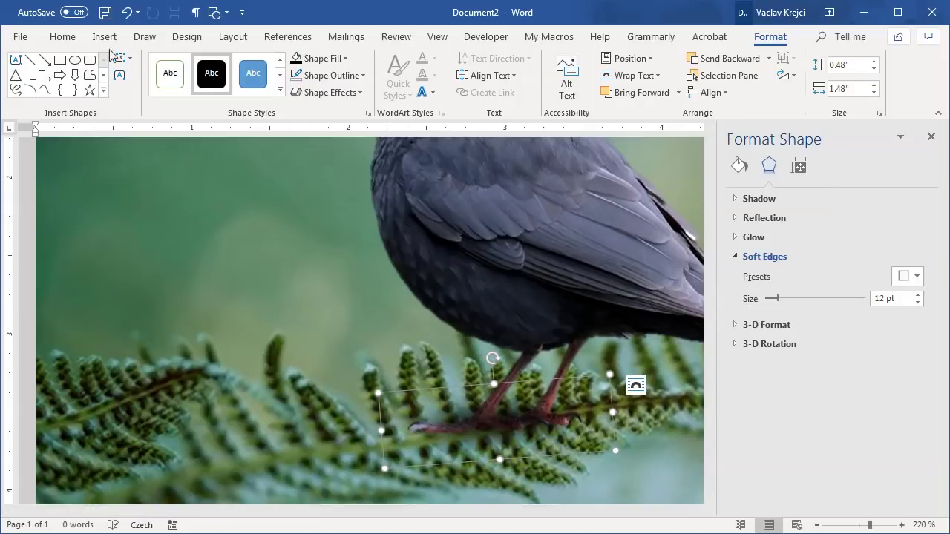
click(56, 37)
click(705, 93)
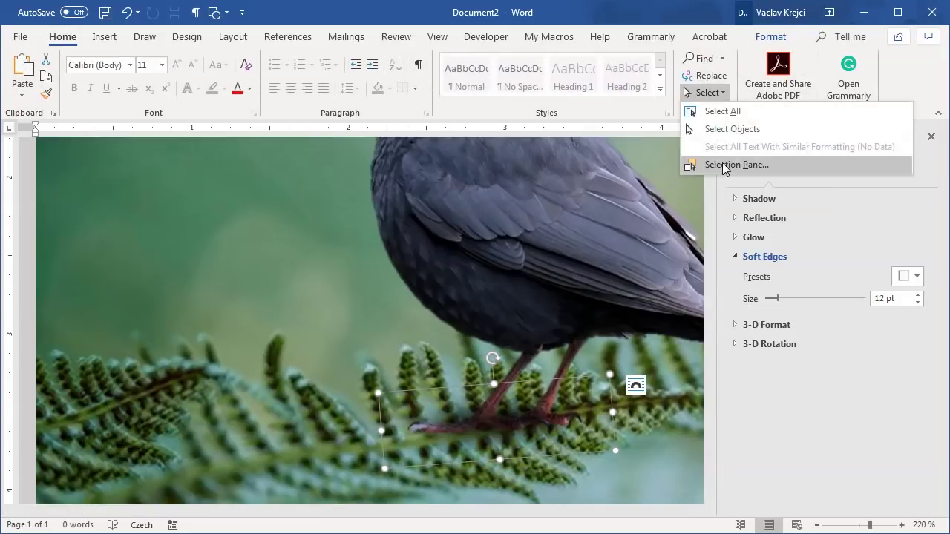
click(721, 164)
drag(792, 203, 801, 214)
- Draw a text box about 2.54" high and 4.04" wide beside the blackbird and enter the text BIRD
drag(178, 510, 224, 512)
click(850, 525)
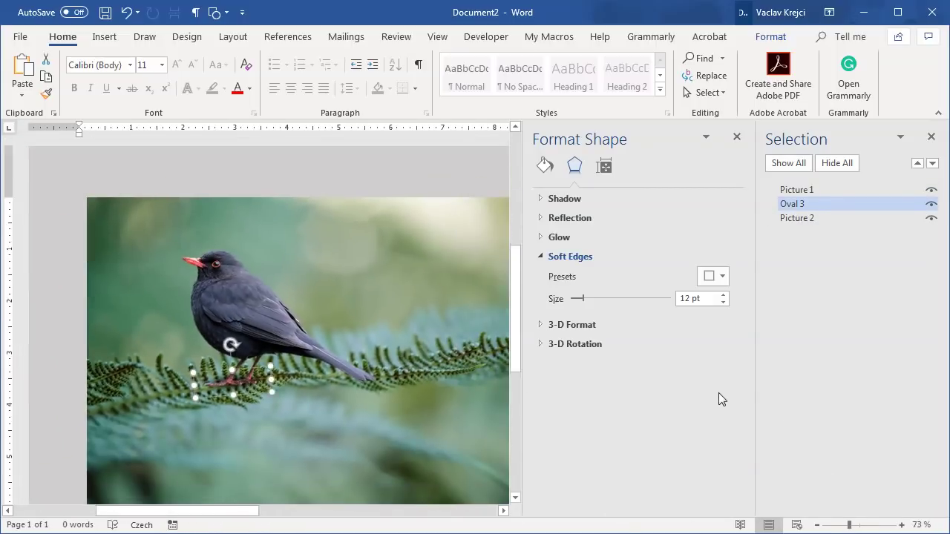
drag(521, 376, 575, 376)
scroll(568, 371, down, 1)
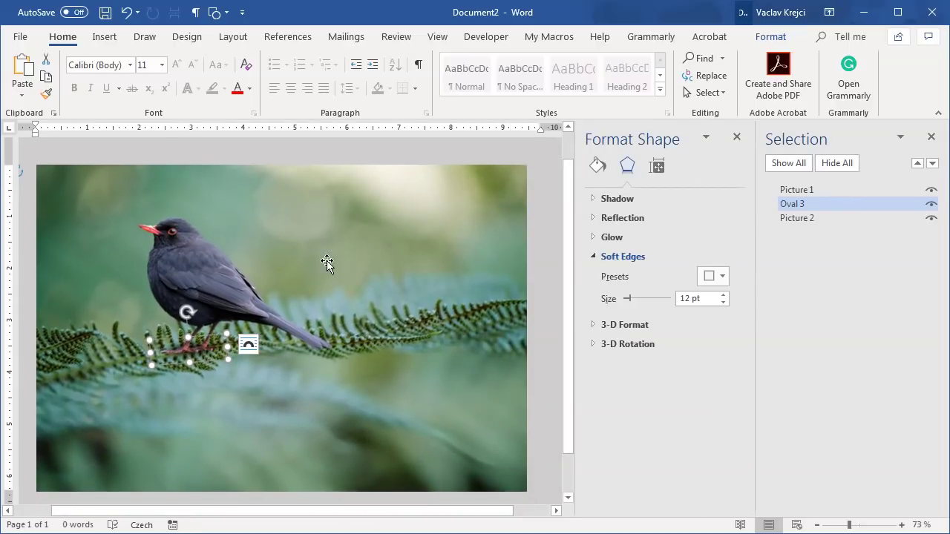
click(105, 37)
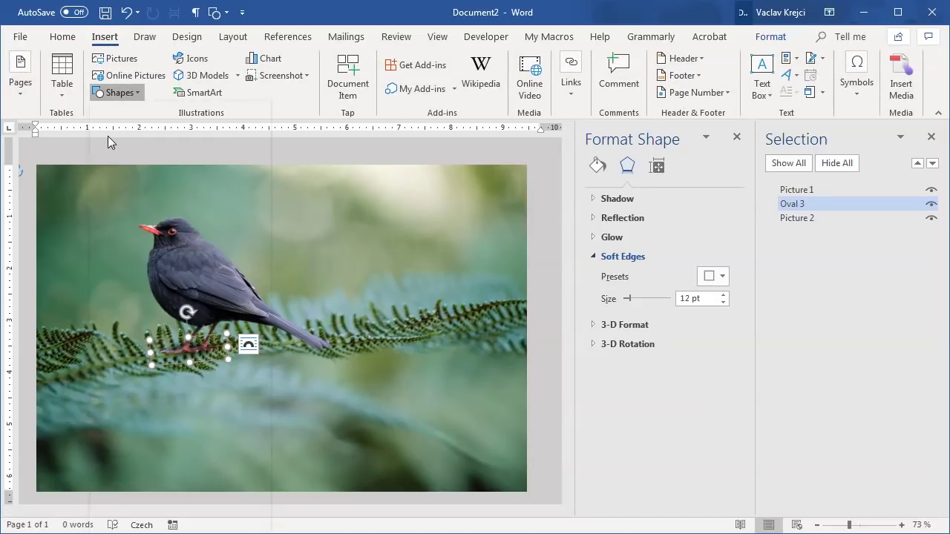
click(117, 92)
click(98, 124)
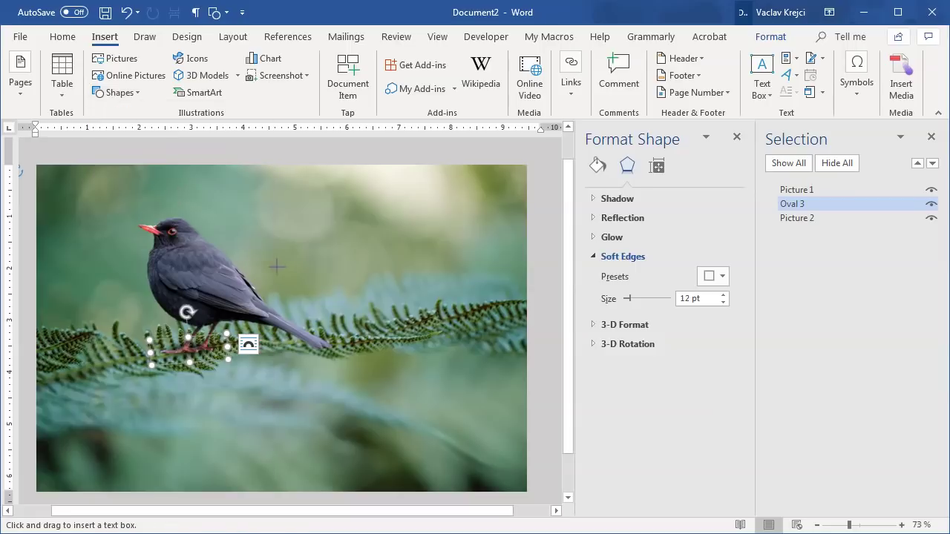
drag(275, 245, 484, 377)
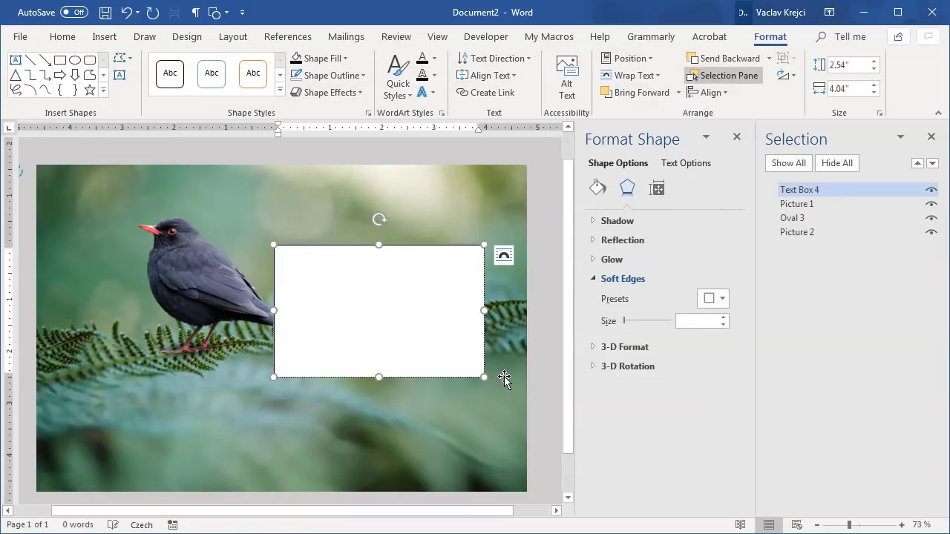
text(BIRD)
- Format the BIRD text in the Roboto Bk font at size 150
key(ctrl+a)
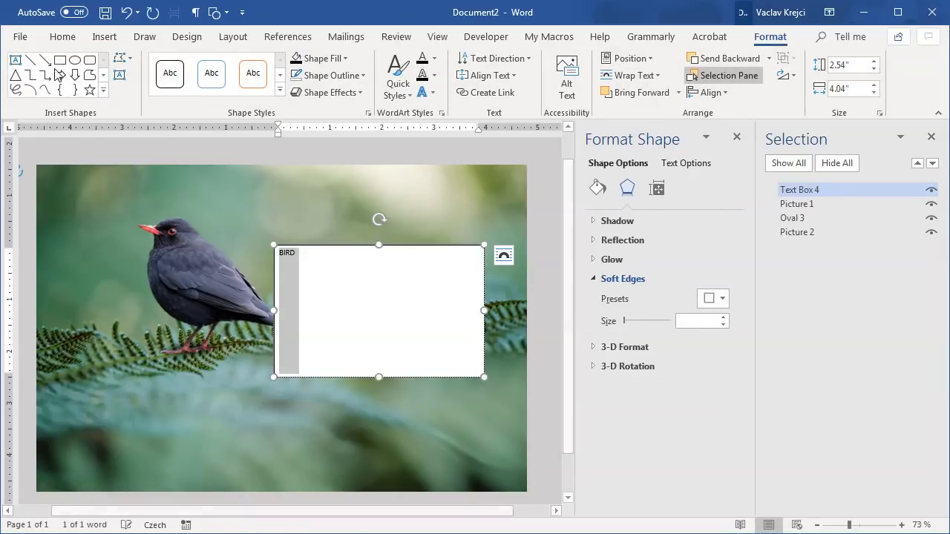
click(63, 36)
click(115, 65)
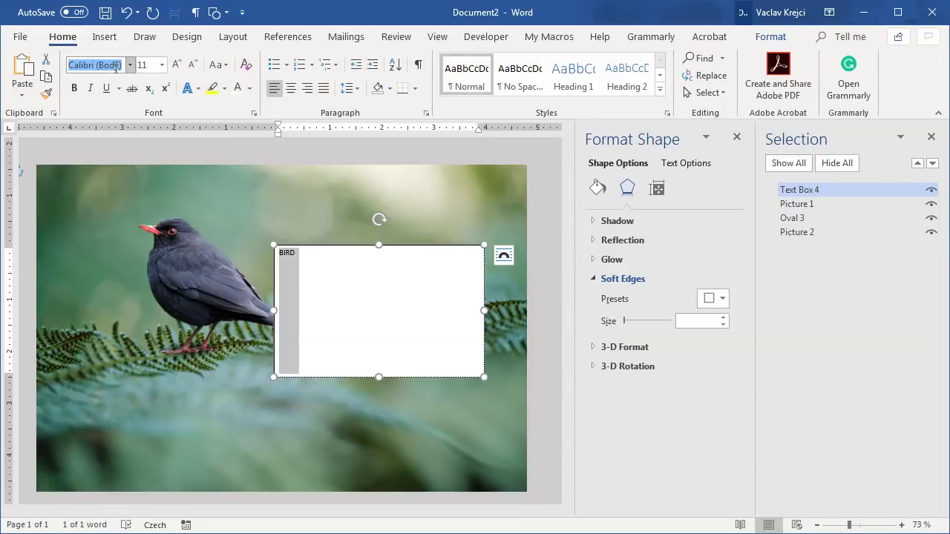
text(Robo)
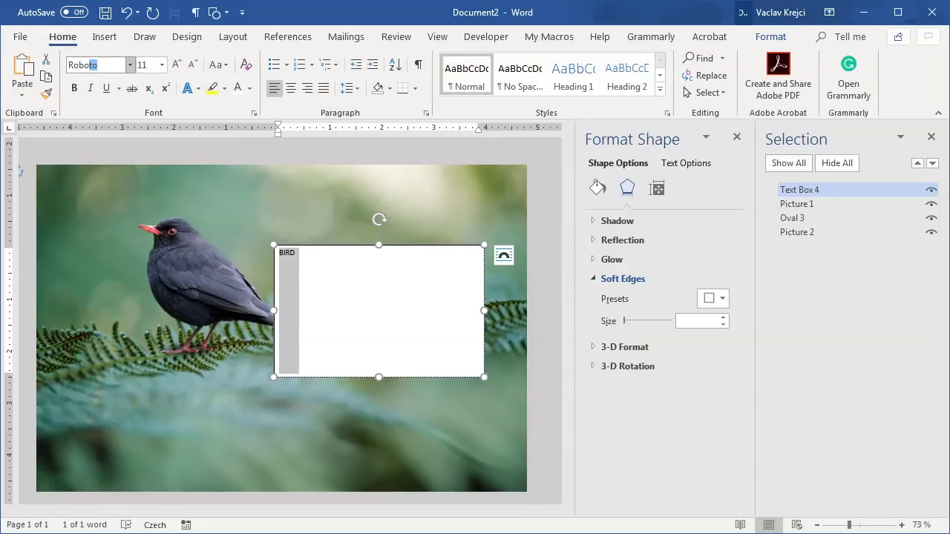
text(to B)
key(Return)
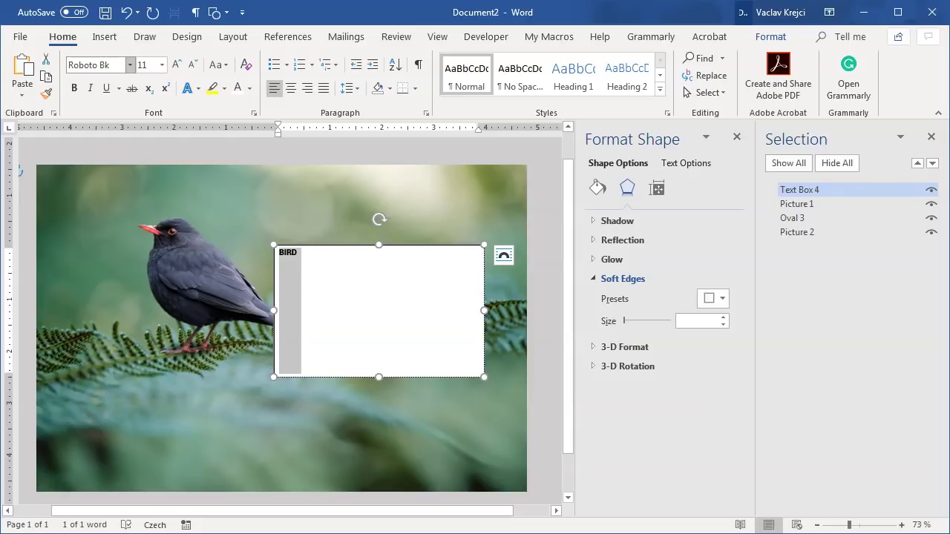
click(149, 66)
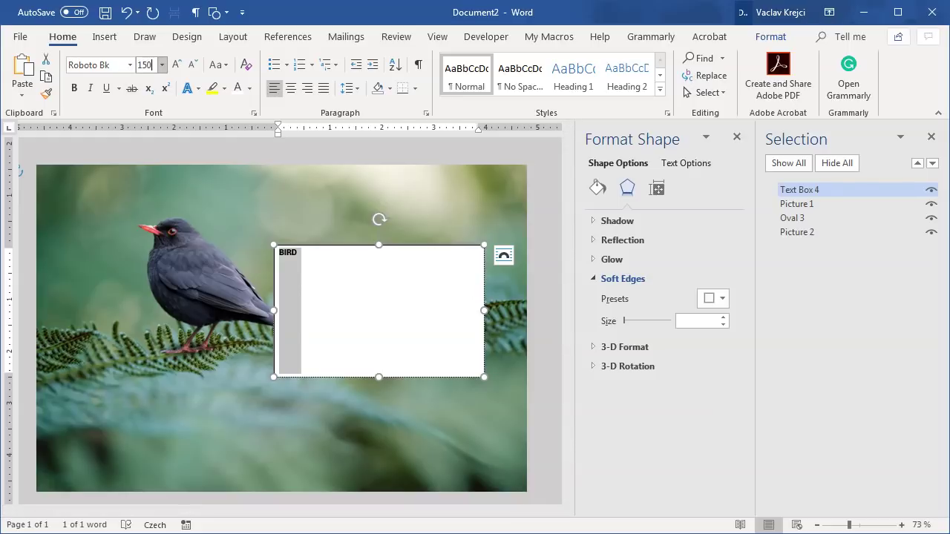
text(150)
key(Return)
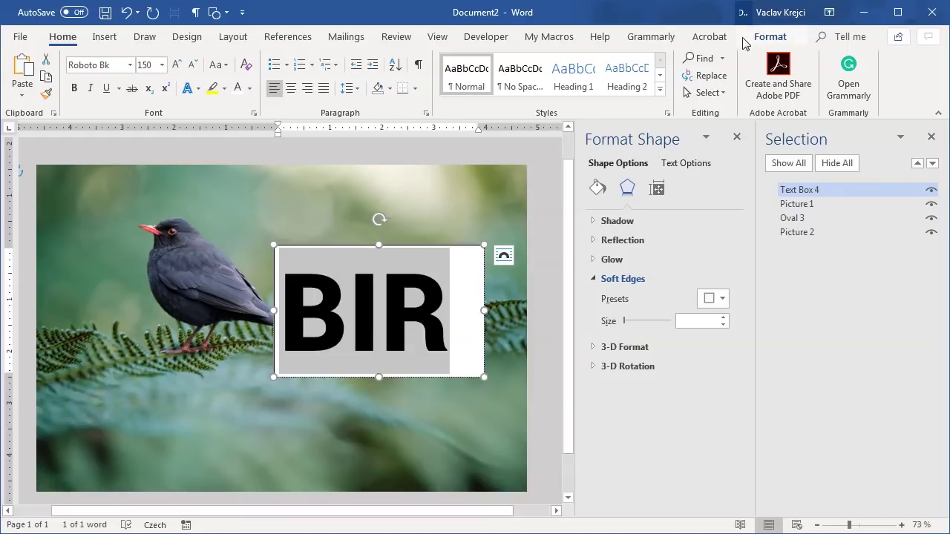
- Remove the fill and the outline from the BIRD text box
click(769, 36)
click(318, 58)
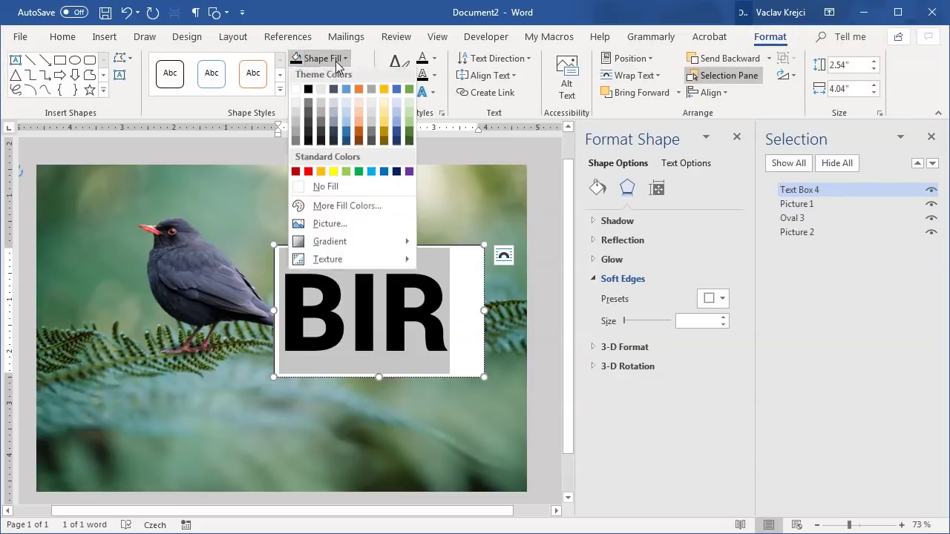
click(335, 192)
click(341, 76)
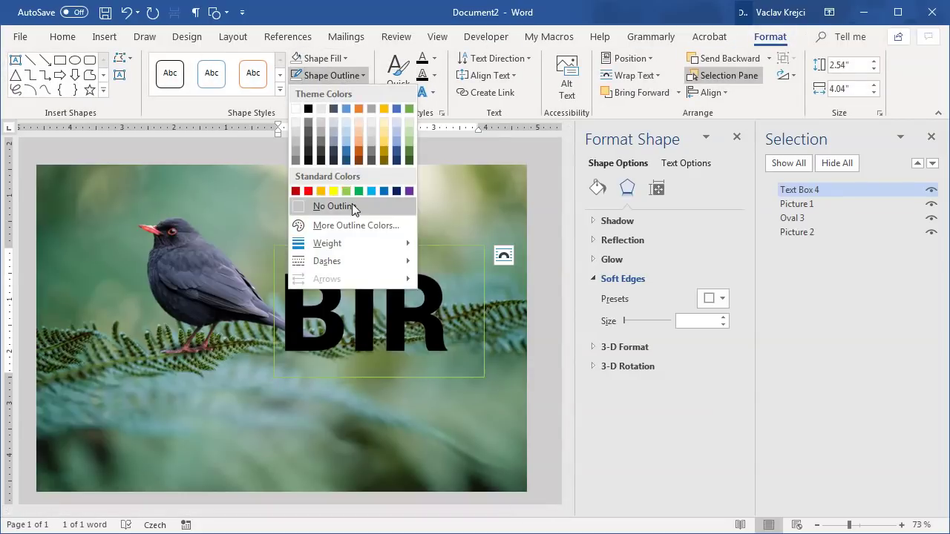
click(352, 203)
- Enlarge the text box to about 2.76" by 5", positioned over the bird's tail tip, and color the BIRD text white
drag(481, 376, 533, 388)
drag(452, 247, 436, 270)
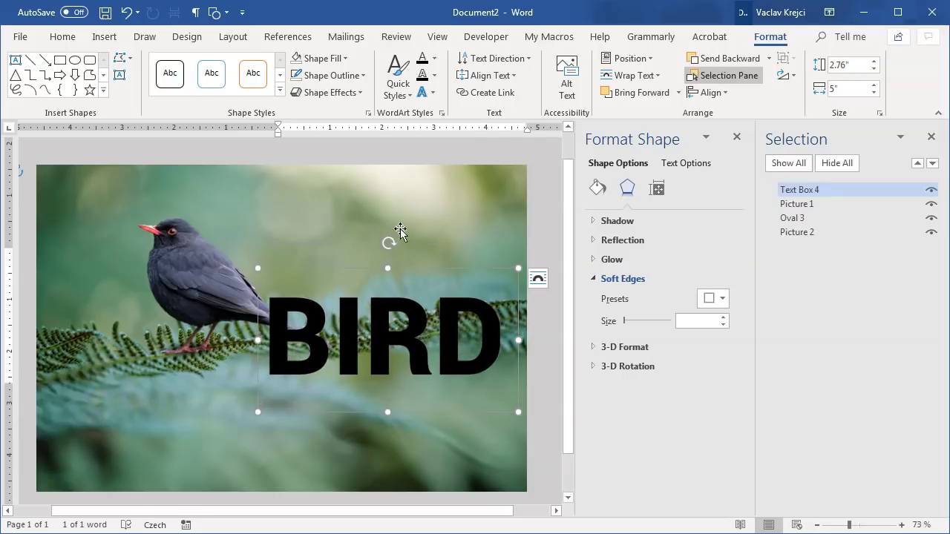
click(66, 40)
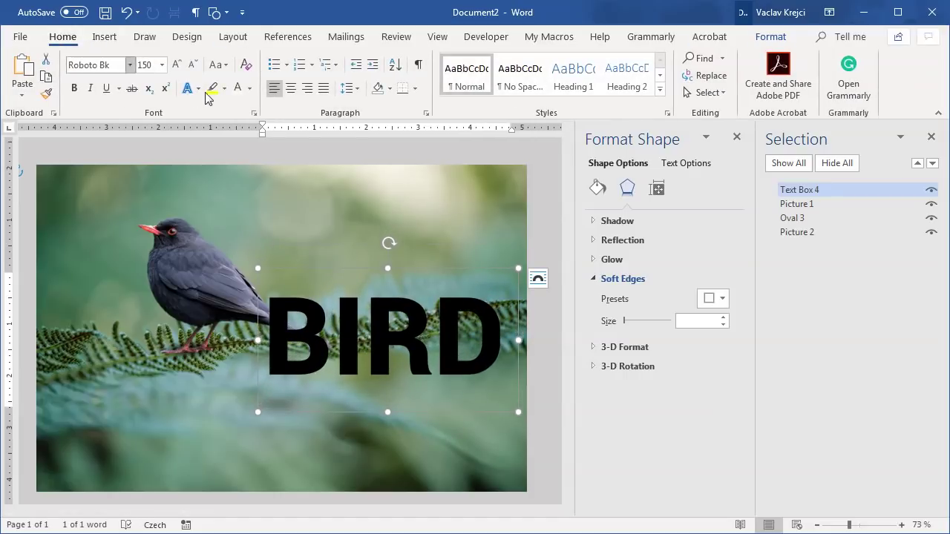
click(250, 88)
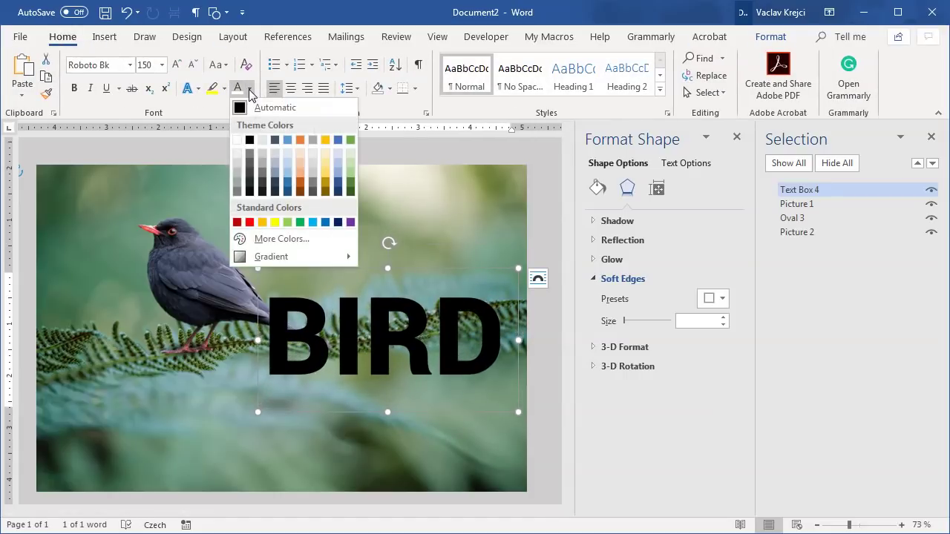
click(237, 139)
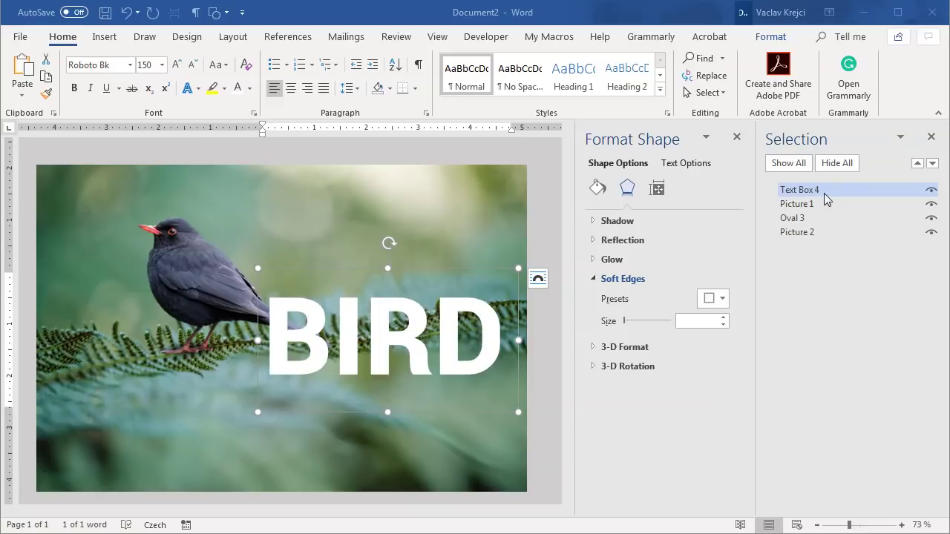
- Stack Text Box 4 behind Picture 1 and shift the blackbird together with Oval 3 slightly to the left
drag(823, 193, 809, 208)
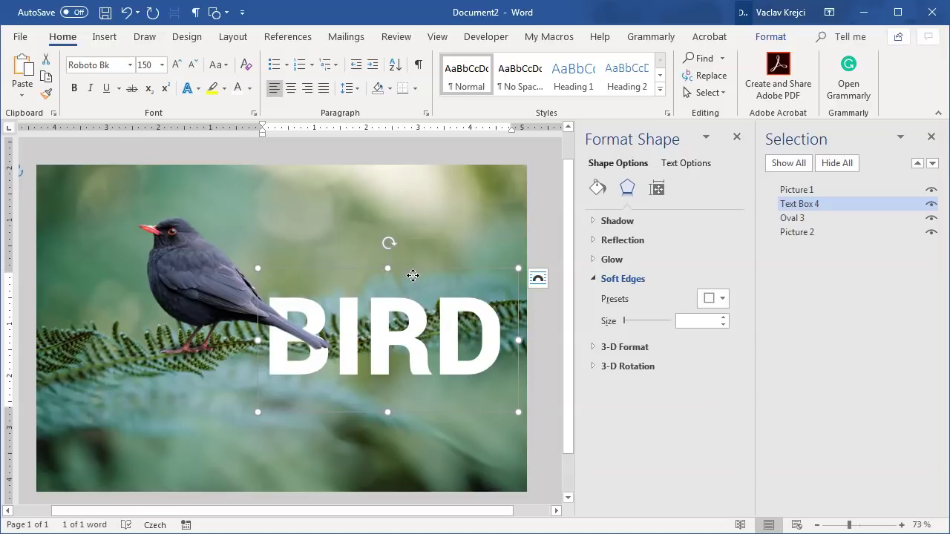
click(805, 191)
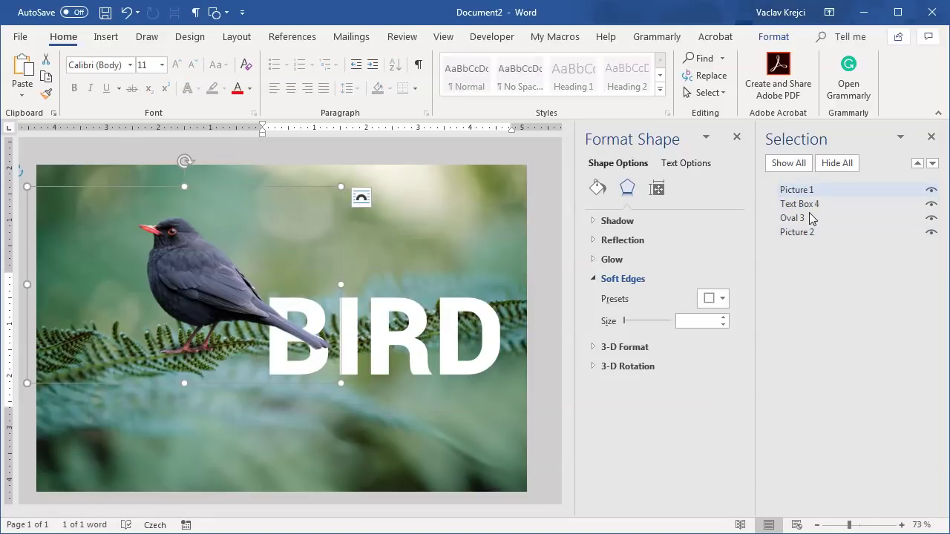
ctrl+click(811, 218)
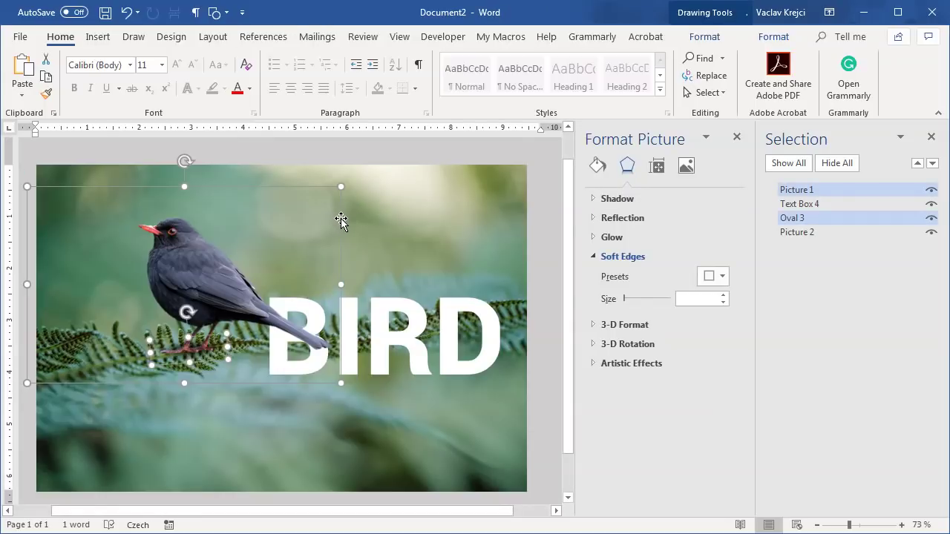
drag(341, 220, 319, 230)
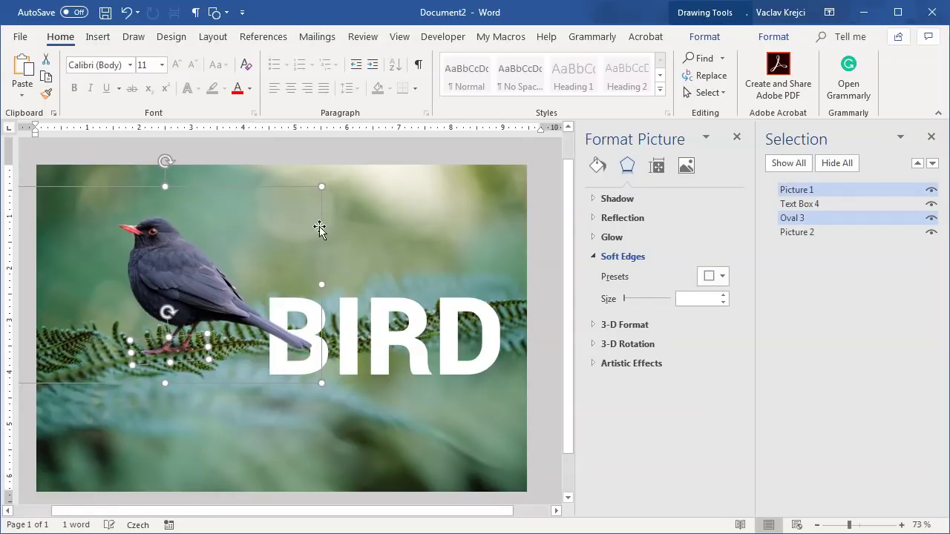
- Duplicate Oval 3 and move the copy onto the letter B at the blackbird's tail
click(819, 231)
click(807, 216)
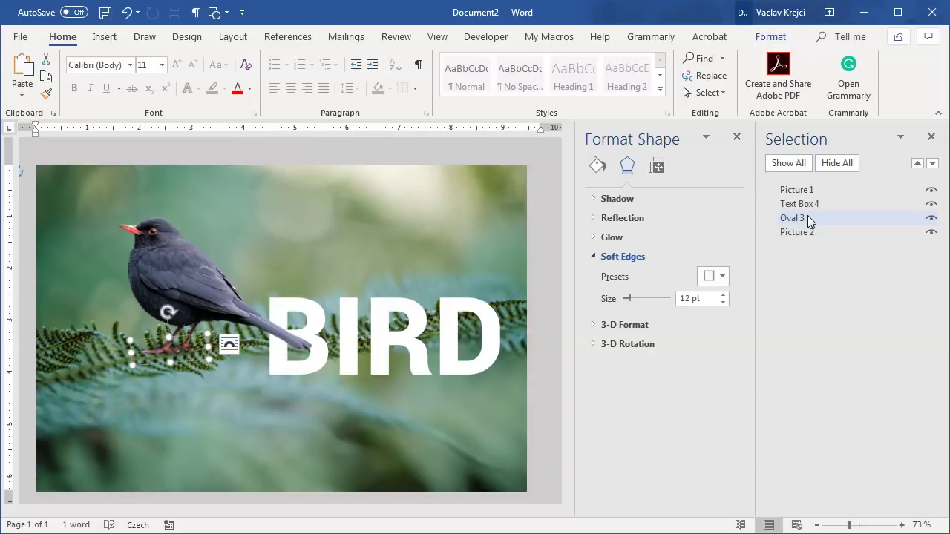
key(ctrl+d)
drag(181, 352, 279, 345)
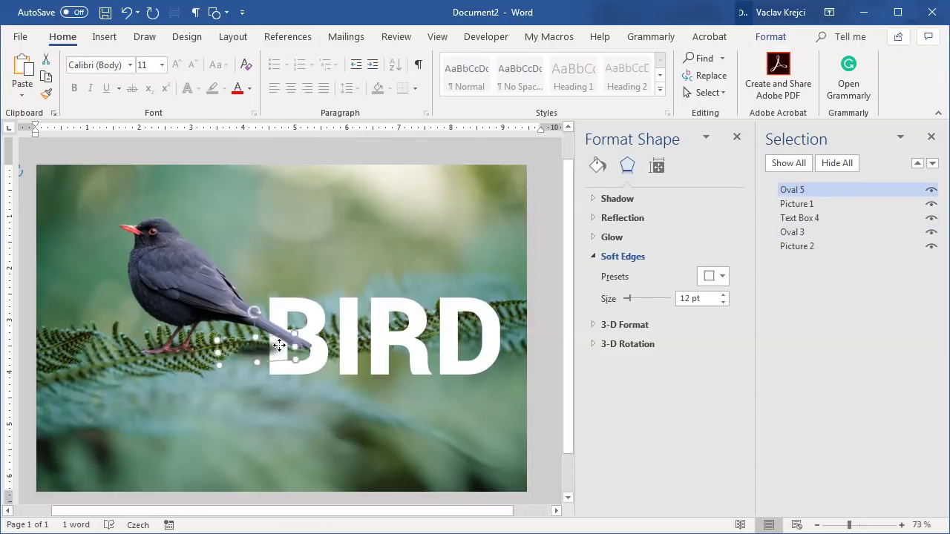
- Rotate the copied oval to lie along the tail as a shadow on the B and stack it behind Picture 1
drag(299, 312, 312, 312)
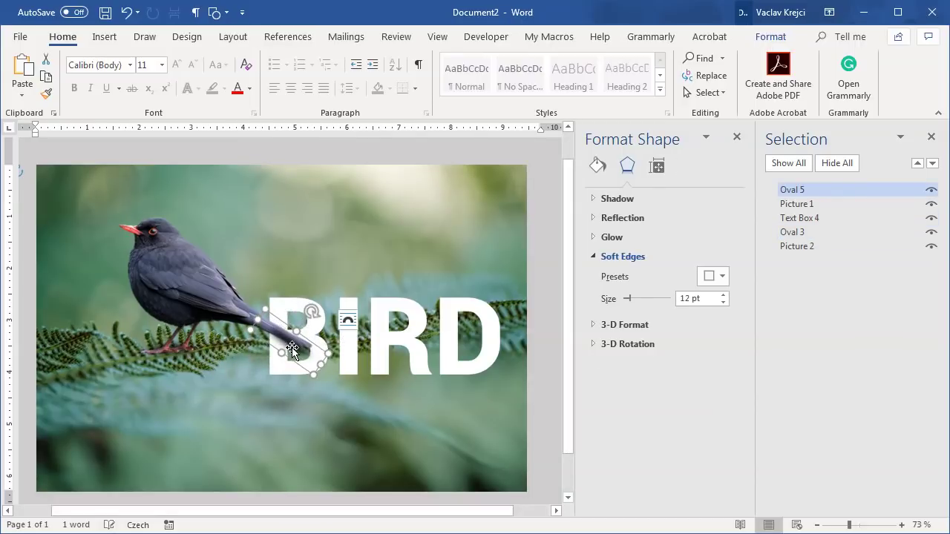
drag(292, 348, 281, 345)
drag(820, 192, 812, 208)
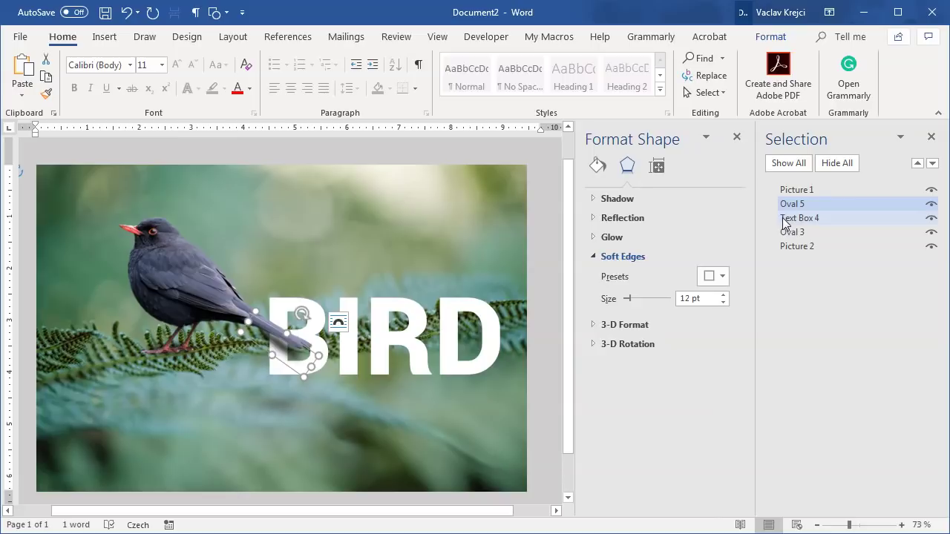
click(463, 242)
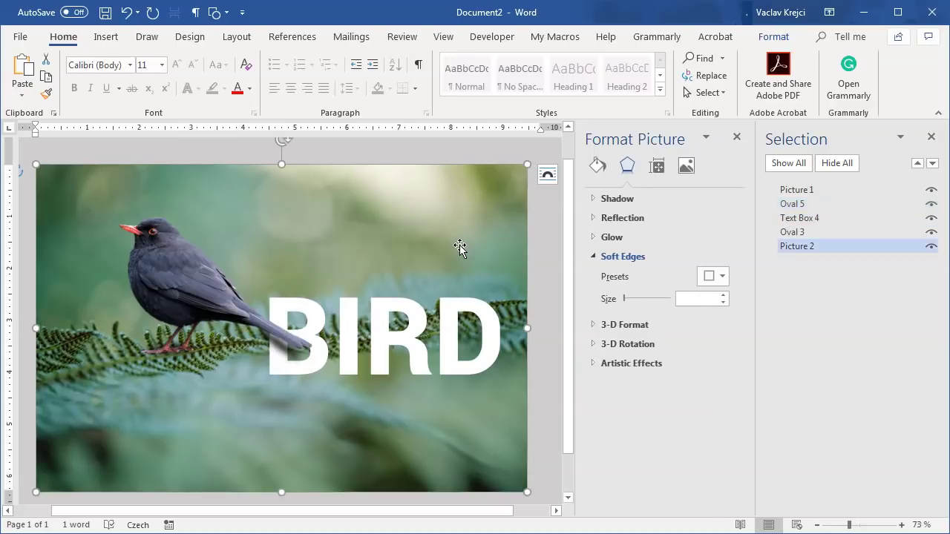
- Deselect the background photo, close the formatting pane and set the page zoom to 68%
click(551, 303)
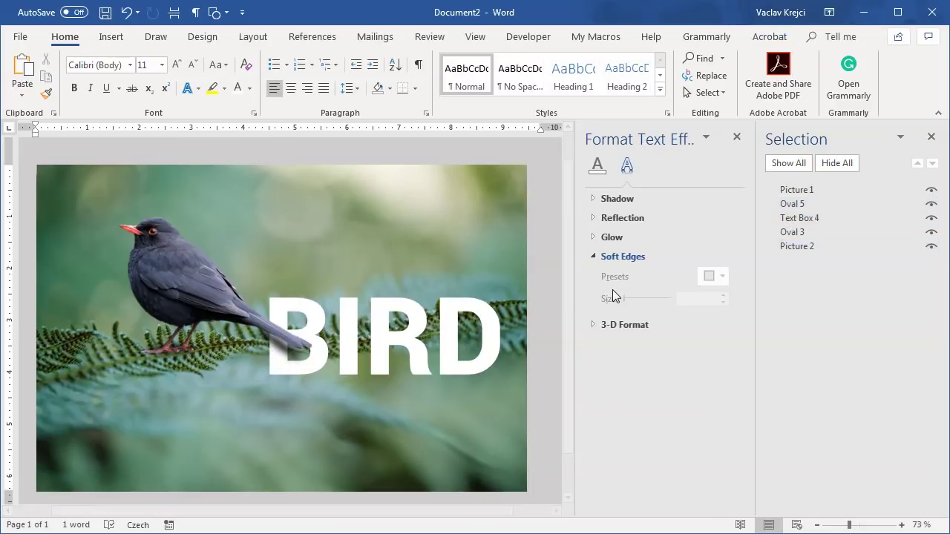
click(738, 137)
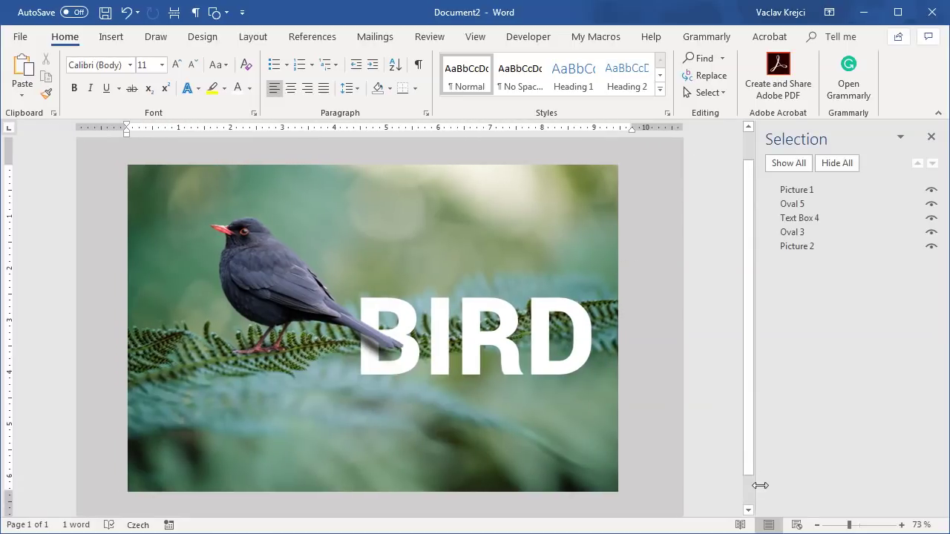
drag(848, 527, 846, 526)
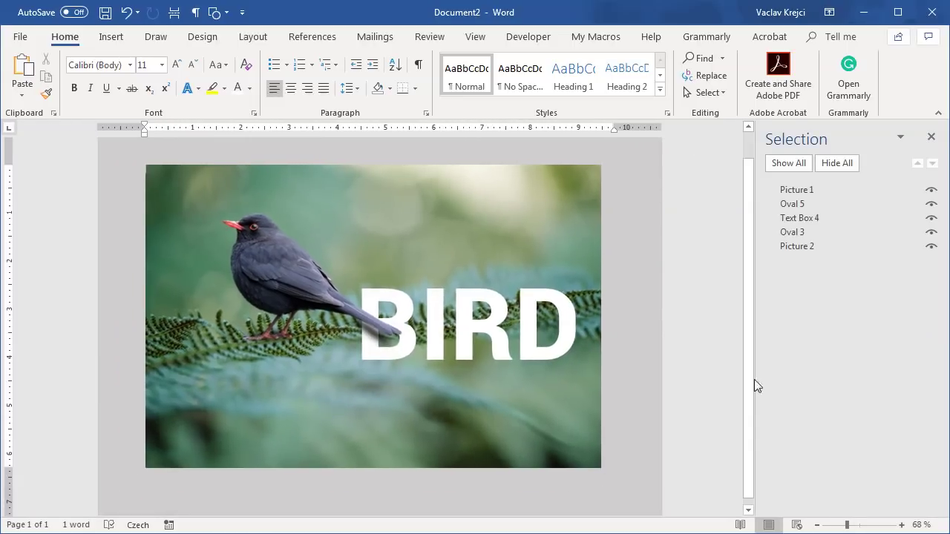
- Crop the transparent margin beyond the blackbird's beak so Picture 1's frame lies within the fern background
click(288, 263)
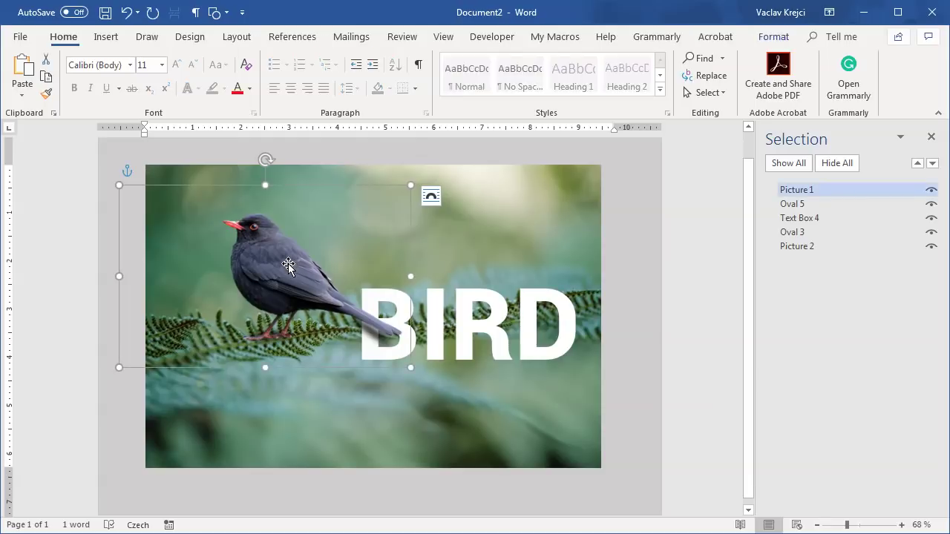
click(490, 211)
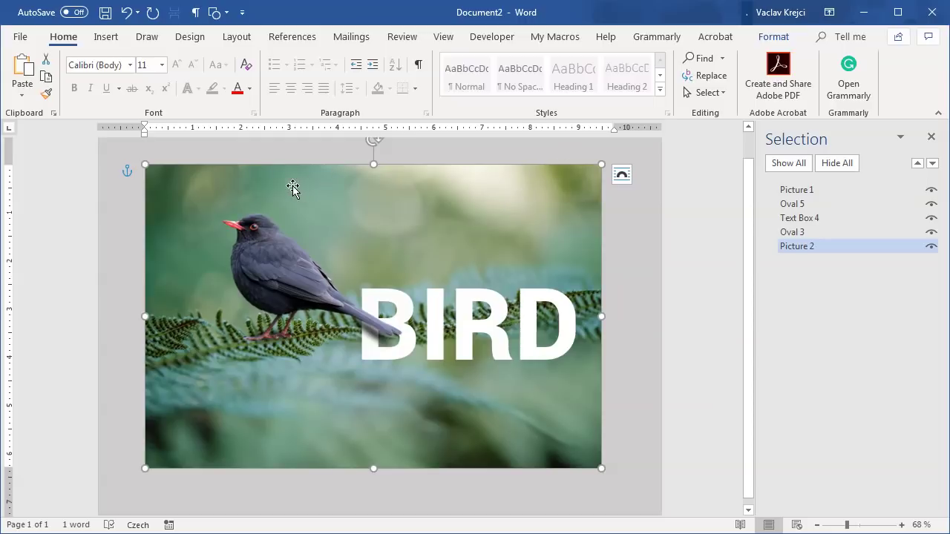
click(273, 276)
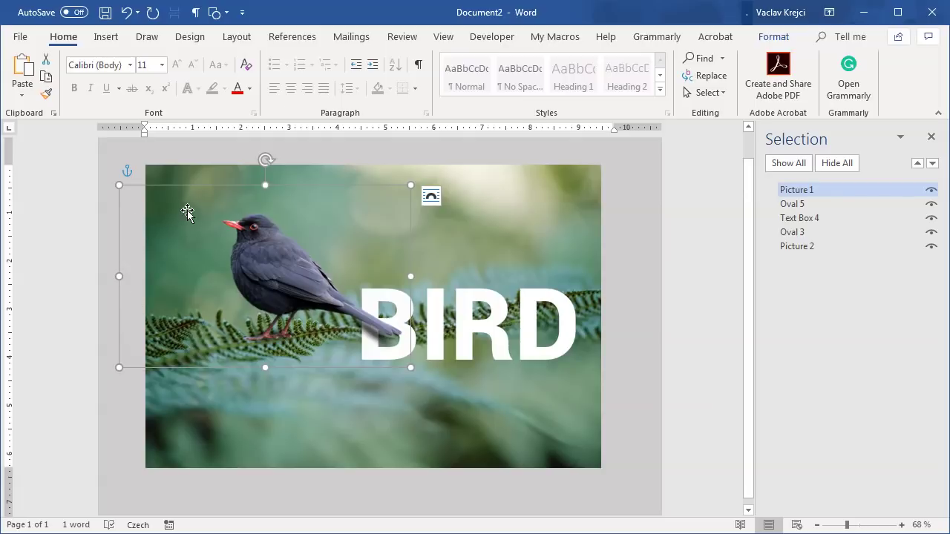
click(773, 37)
click(831, 64)
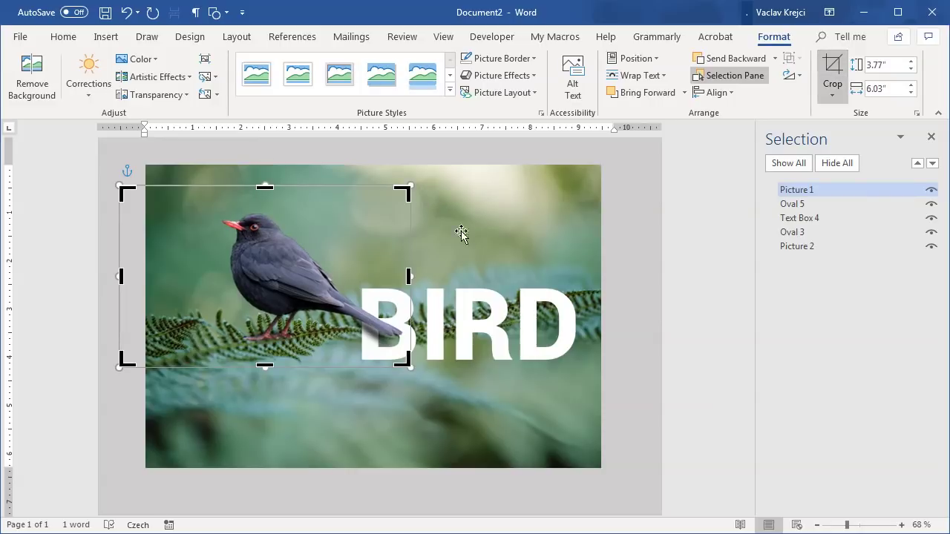
drag(121, 277, 170, 276)
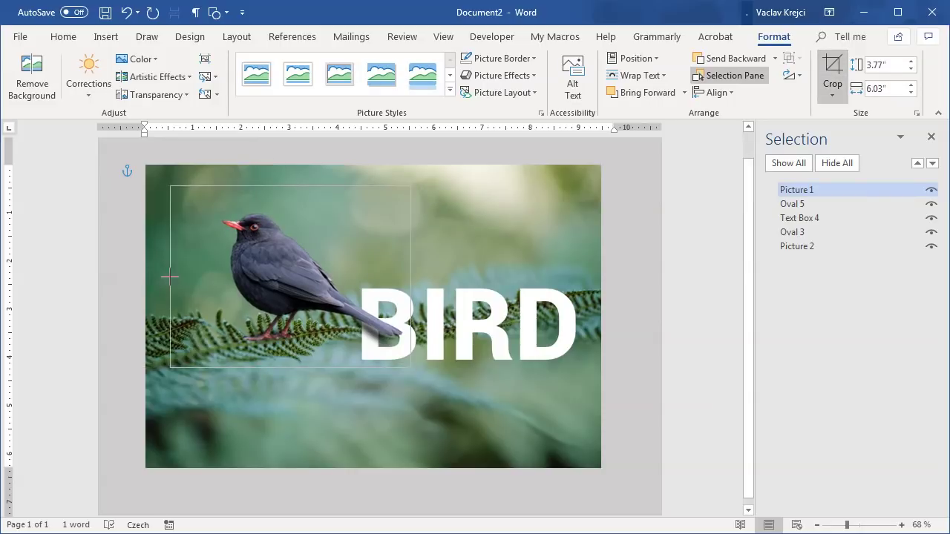
- Select Picture 2, Oval 3, Text Box 4, Oval 5 and Picture 1 together and copy them
click(485, 221)
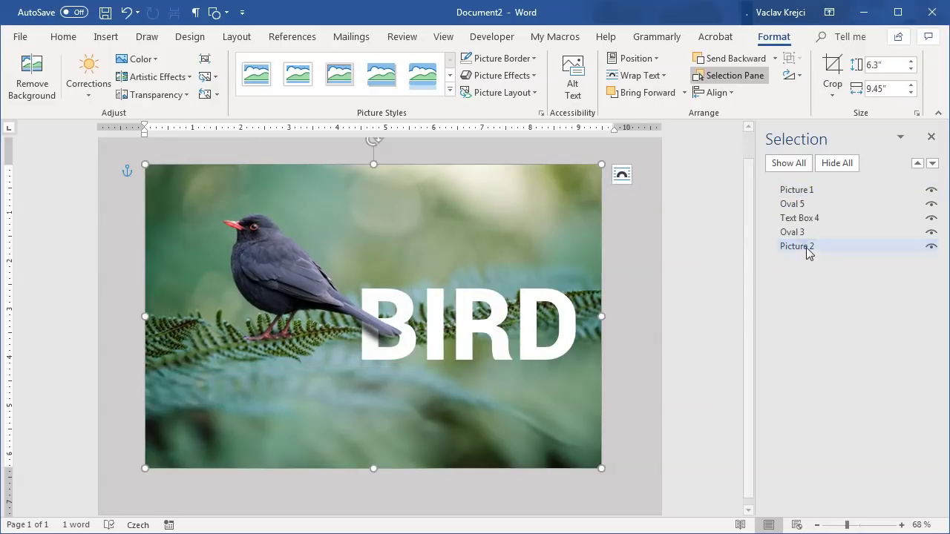
shift+click(805, 218)
shift+click(808, 205)
shift+click(814, 192)
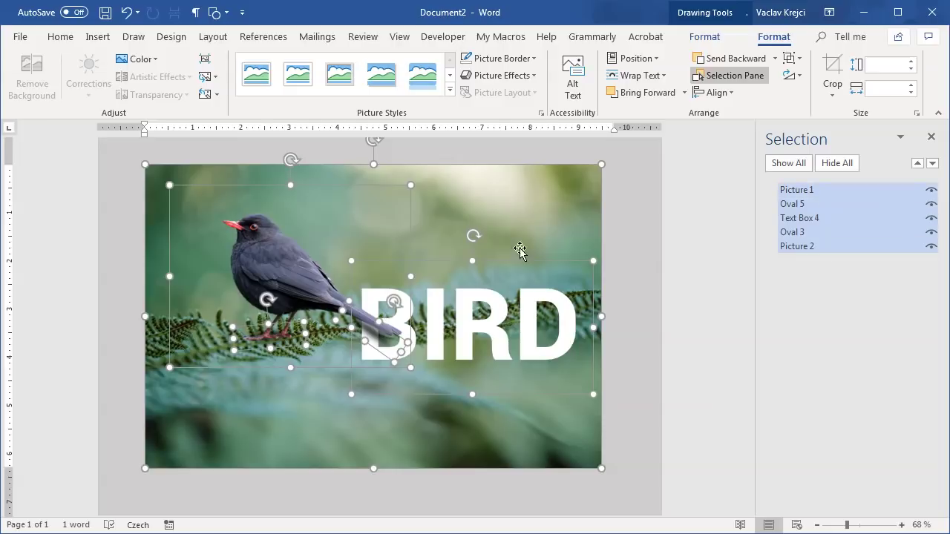
click(60, 37)
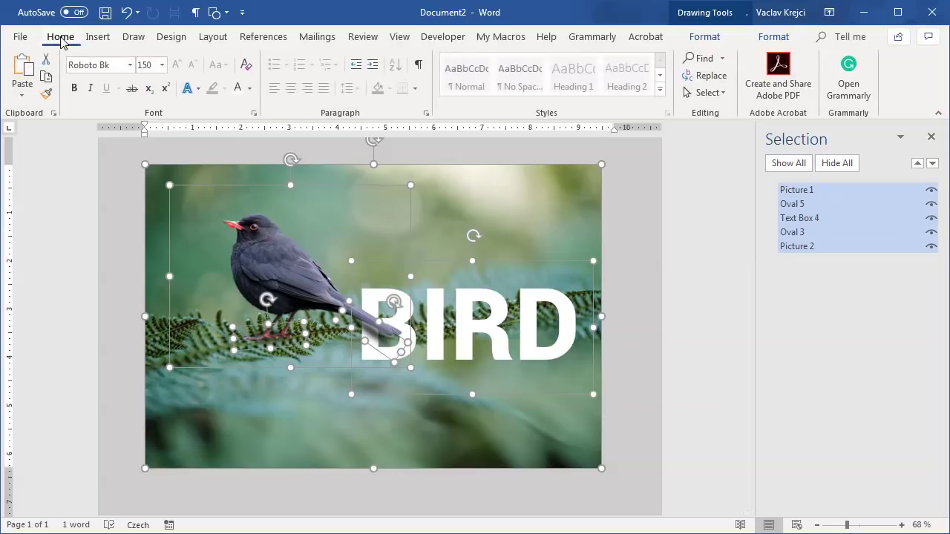
click(44, 76)
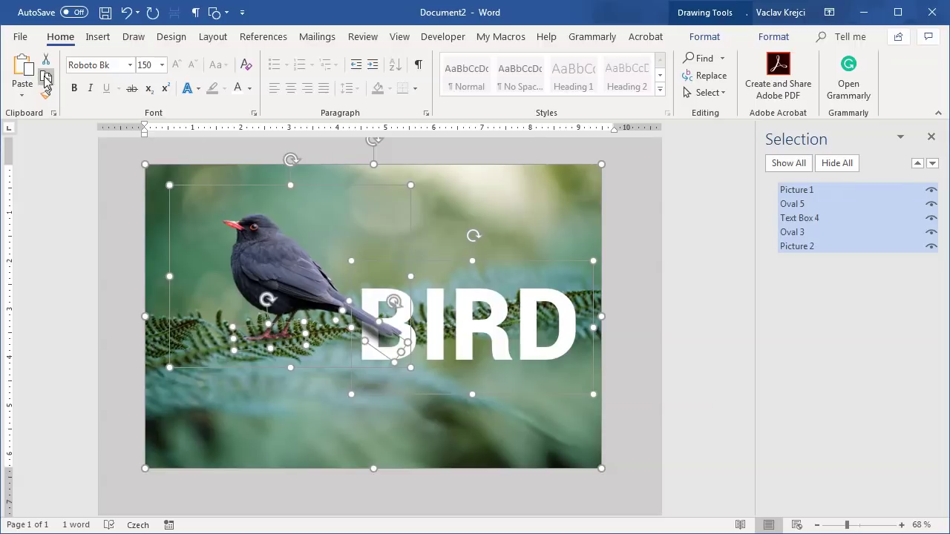
- Continue onto a second page after the composite and paste the copied objects there as a Picture (PNG)
click(618, 445)
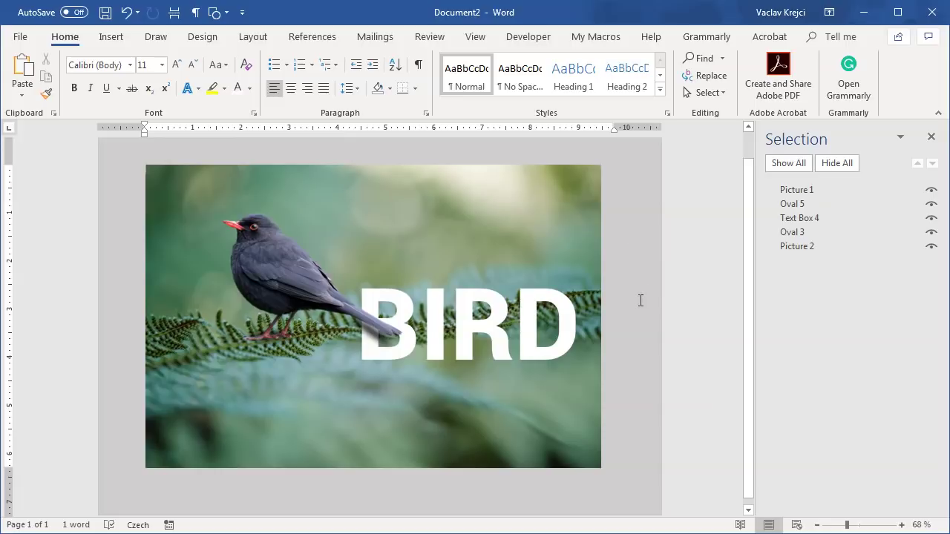
double_click(623, 454)
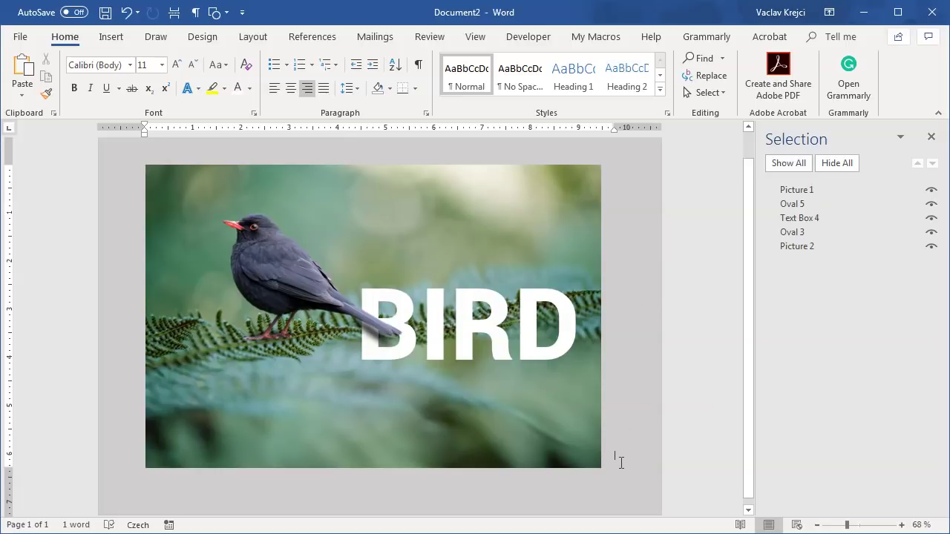
key(Return)
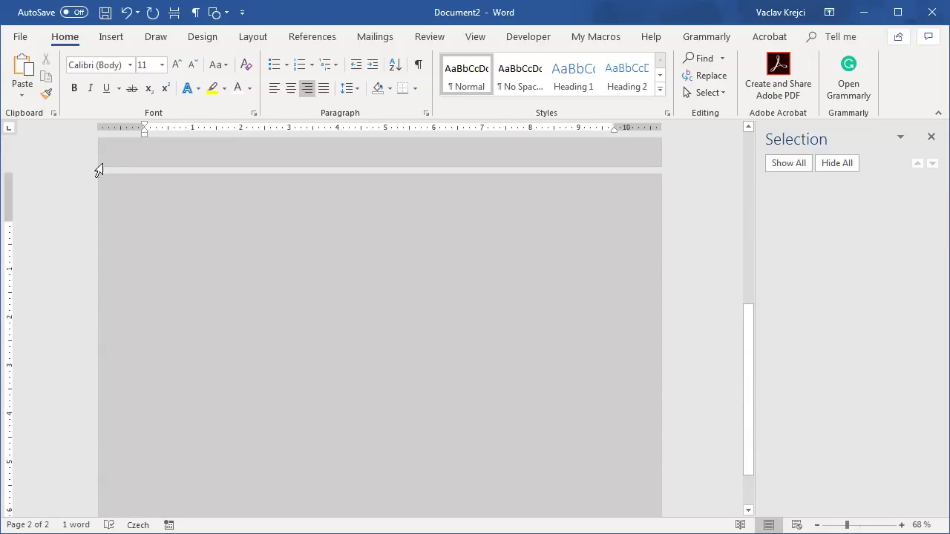
click(22, 95)
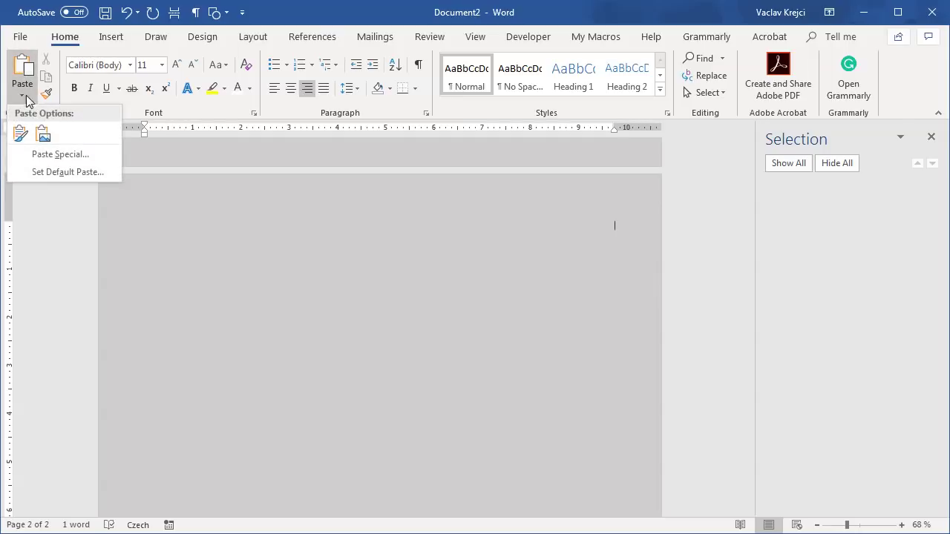
click(50, 154)
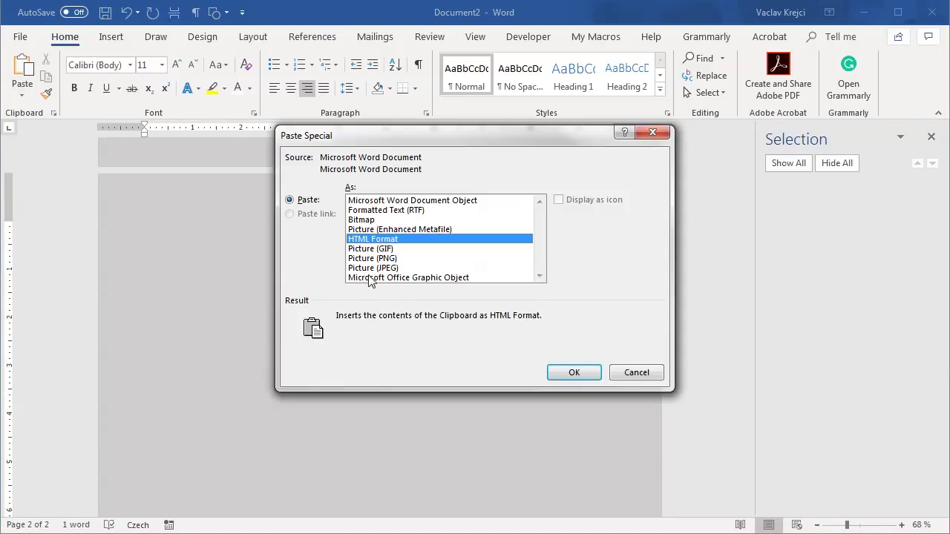
click(383, 259)
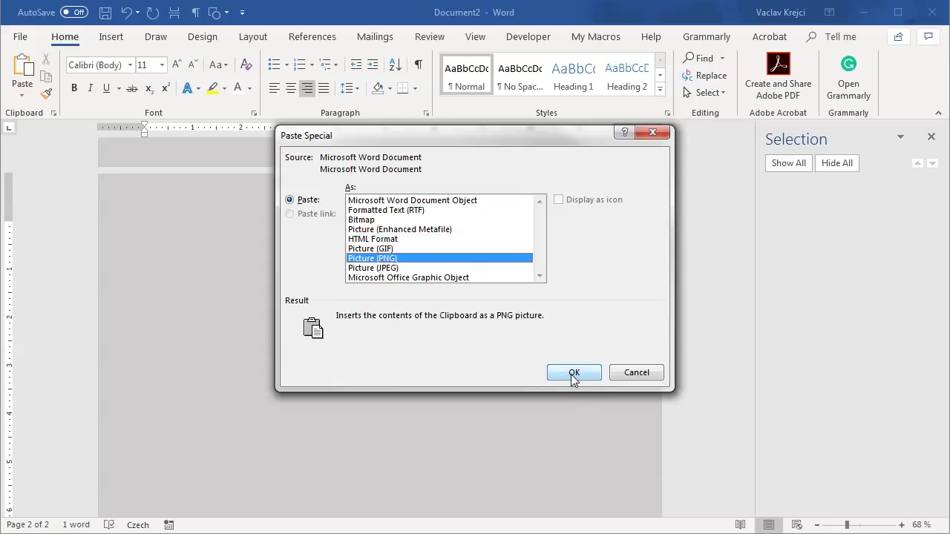
click(574, 374)
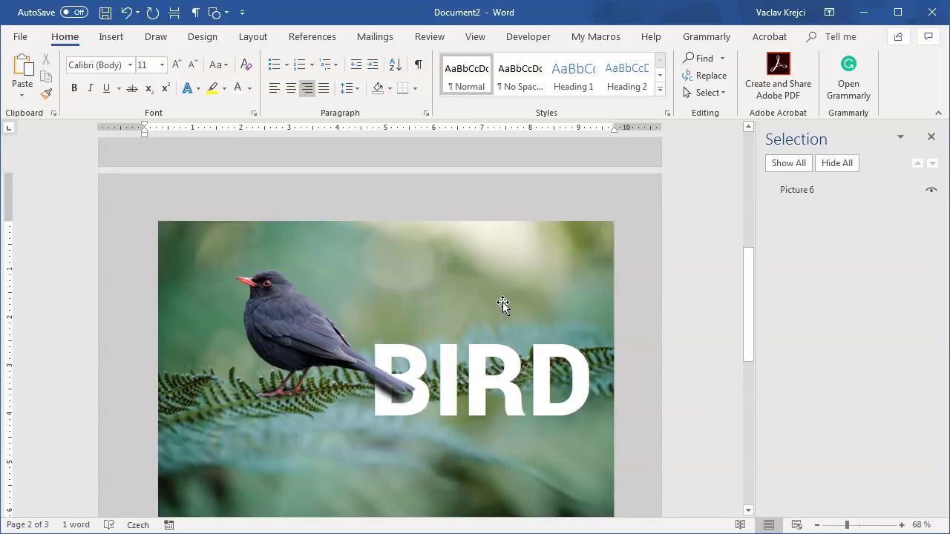
- Save the pasted composite picture to the Pictures library as bird_image in JPEG format
scroll(502, 303, down, 1)
click(409, 272)
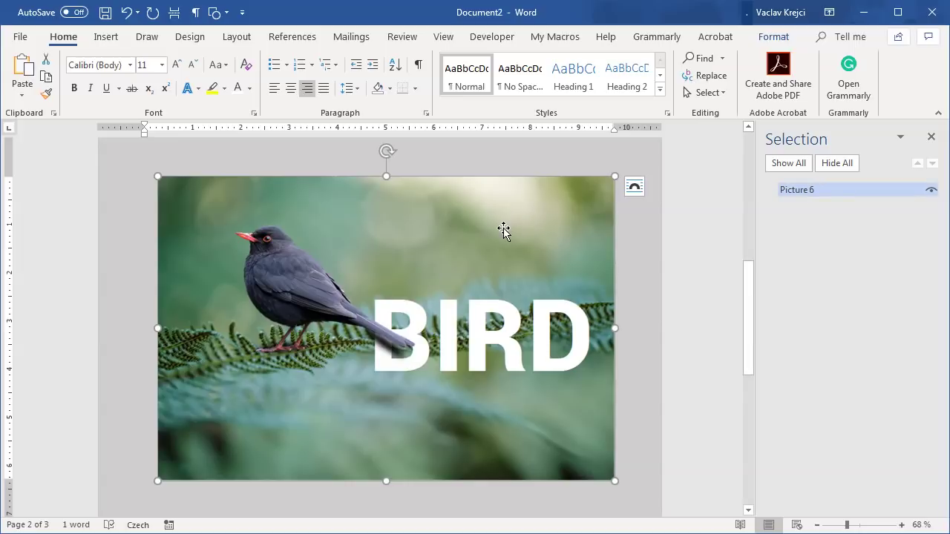
right_click(366, 200)
click(414, 303)
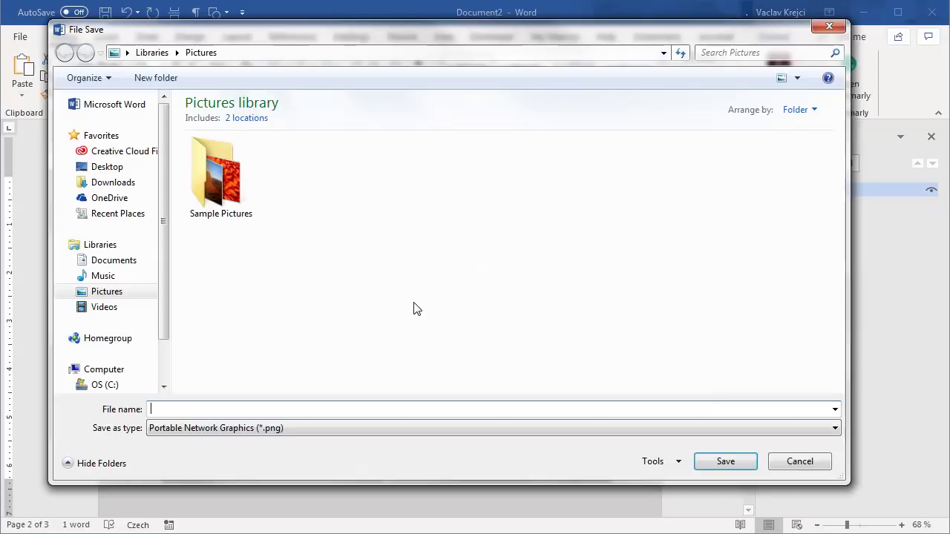
text(bird)
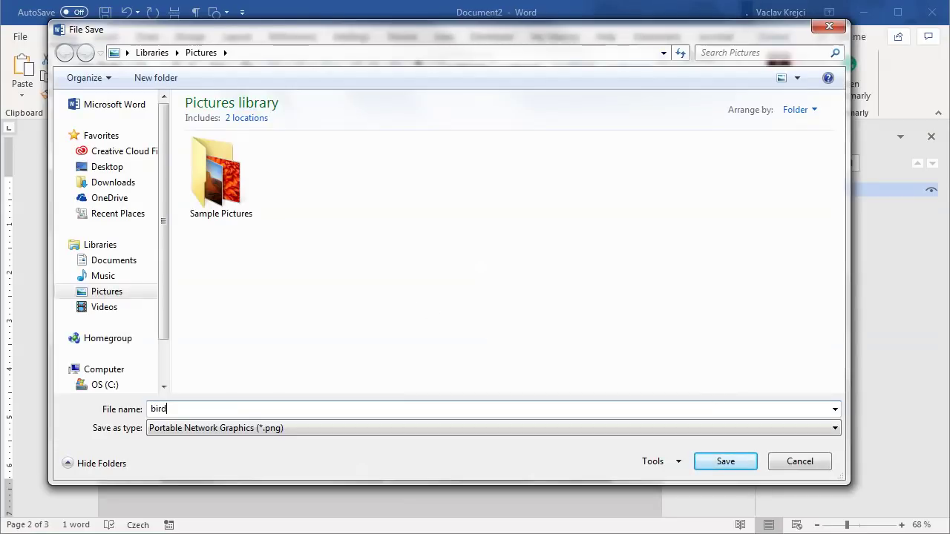
text(_image)
click(304, 431)
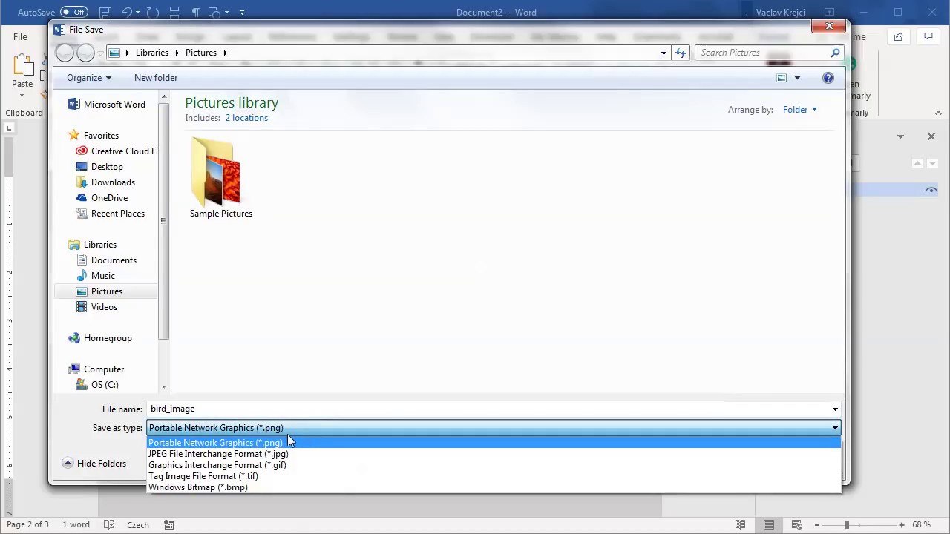
click(287, 454)
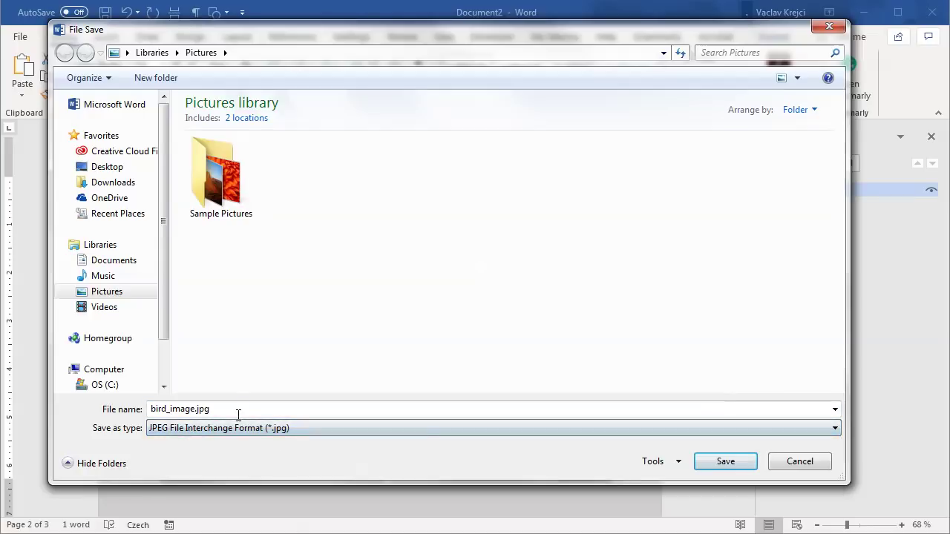
click(731, 466)
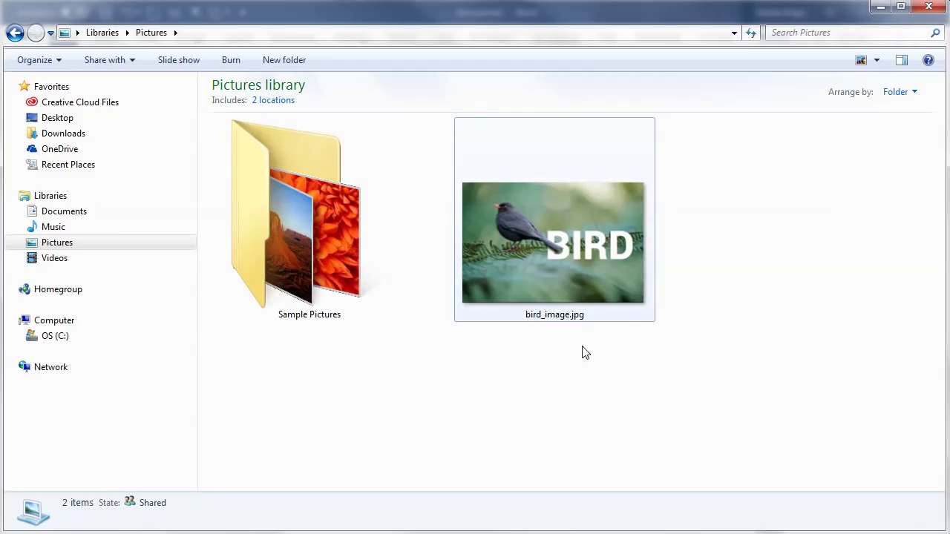
- Switch to Windows Explorer and check the saved bird_image.jpg in the Pictures library
click(552, 236)
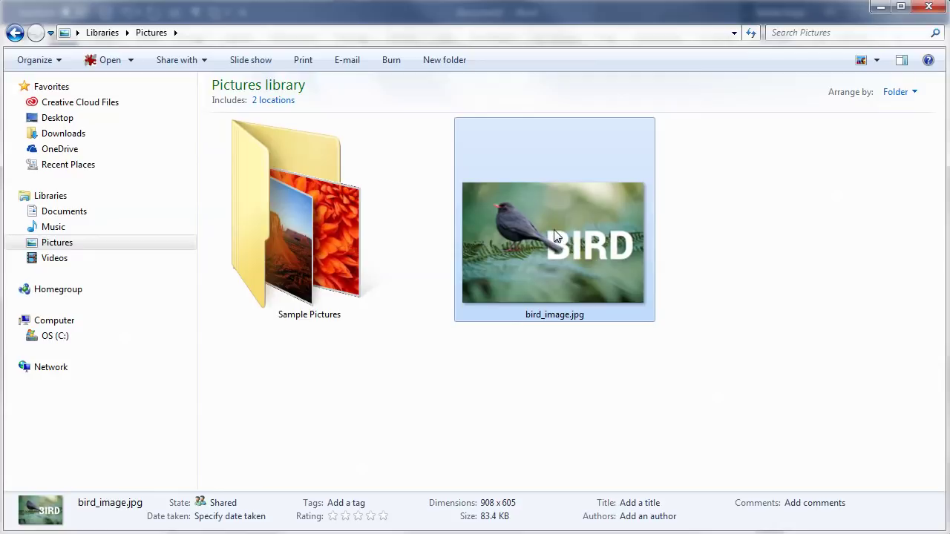
click(483, 422)
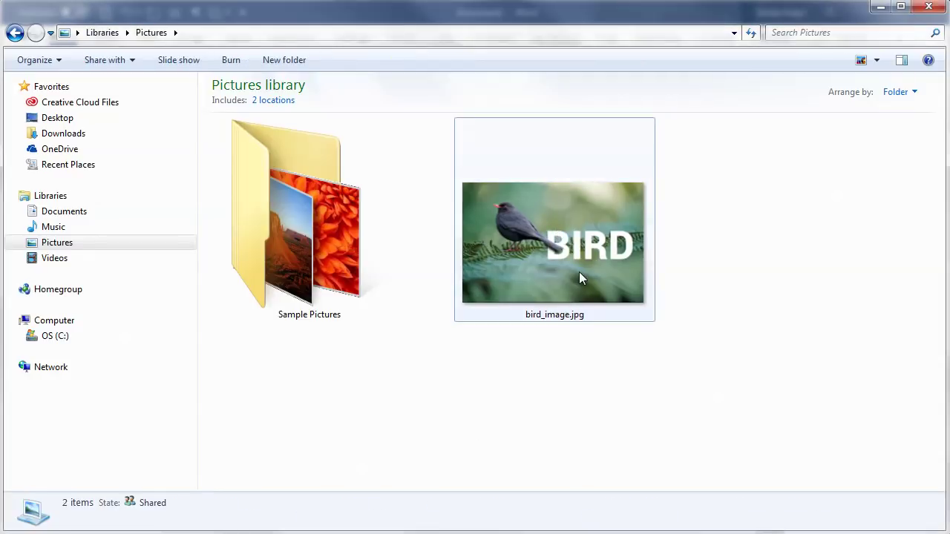
click(581, 278)
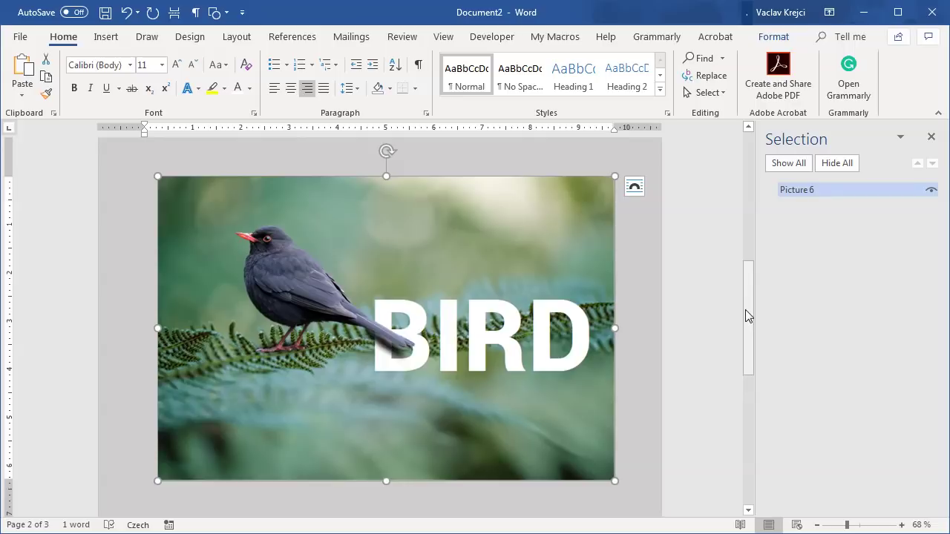
drag(745, 309, 750, 152)
drag(752, 205, 746, 324)
click(636, 341)
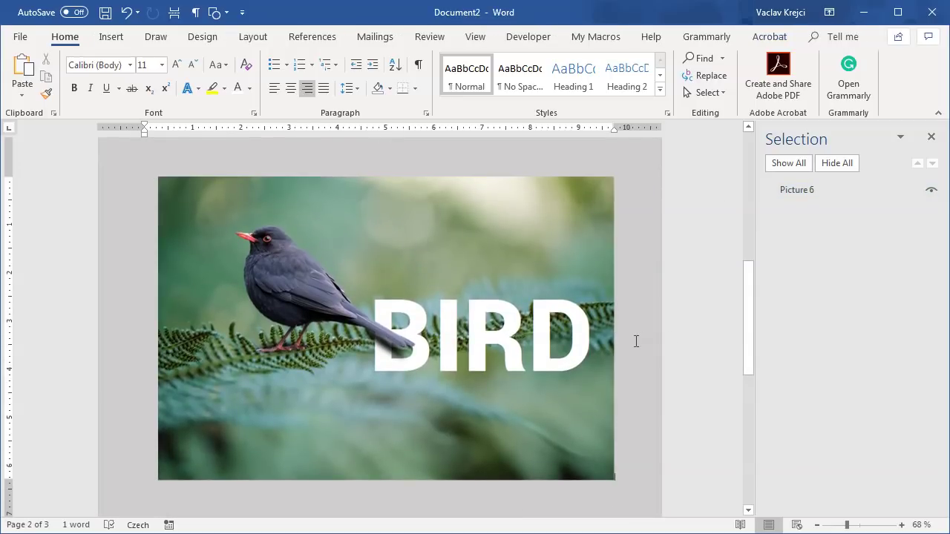